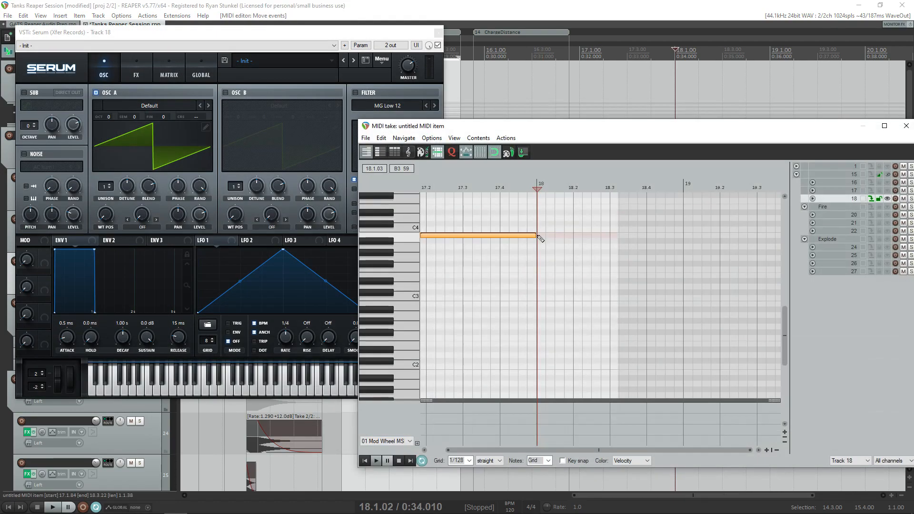
- Extend the B3 note almost to the end of the MIDI item and save the project
{"action": "left_click_drag", "start_coordinate": [533, 236], "coordinate": [718, 235]}
{"action": "left_click", "coordinate": [906, 125]}
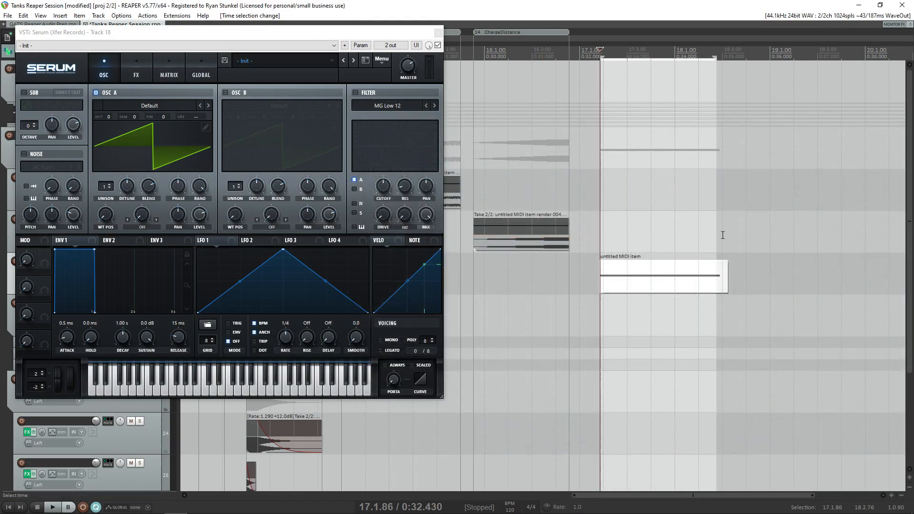
{"action": "scroll", "coordinate": [603, 213], "scroll_direction": "up", "scroll_amount": 3}
{"action": "left_click_drag", "start_coordinate": [378, 33], "coordinate": [404, 45]}
{"action": "key", "text": "ctrl+s"}
{"action": "left_click_drag", "start_coordinate": [339, 44], "coordinate": [350, 40]}
- Raise Envelope 1's attack to 656 ms and play the note to hear the fade-in
{"action": "left_click_drag", "start_coordinate": [84, 257], "coordinate": [110, 253]}
{"action": "left_click", "coordinate": [769, 155]}
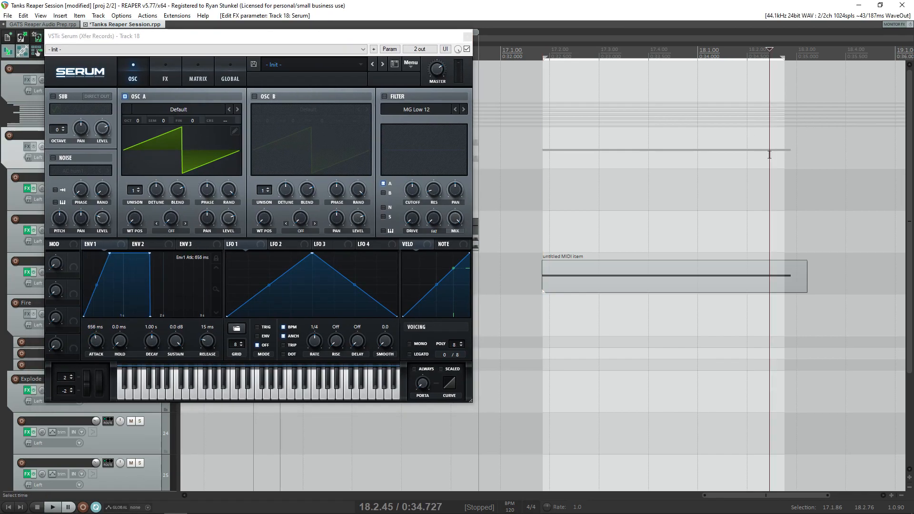
{"action": "key", "text": "space"}
- Set Envelope 1 to 0.2 ms decay, -30.9 dB sustain and 872 ms release, and stretch the MIDI item much shorter for playback
{"action": "key", "text": "space"}
{"action": "left_click_drag", "start_coordinate": [150, 316], "coordinate": [185, 316]}
{"action": "left_click_drag", "start_coordinate": [148, 252], "coordinate": [70, 306]}
{"action": "key", "text": "space"}
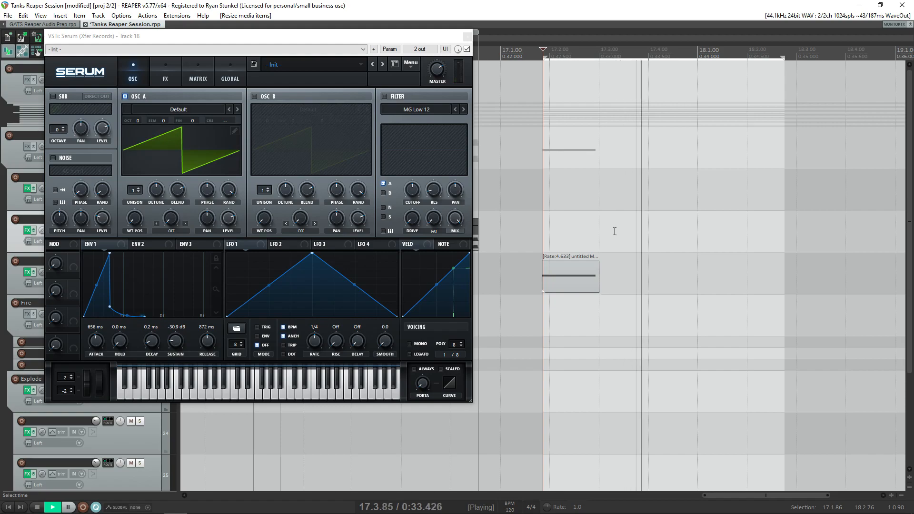
- Set Envelope 1's attack to 0.0 ms, decay to 358 ms and sustain to -10.6 dB, and play the note
{"action": "key", "text": "space"}
{"action": "left_click_drag", "start_coordinate": [111, 308], "coordinate": [145, 284]}
{"action": "left_click_drag", "start_coordinate": [109, 255], "coordinate": [105, 312]}
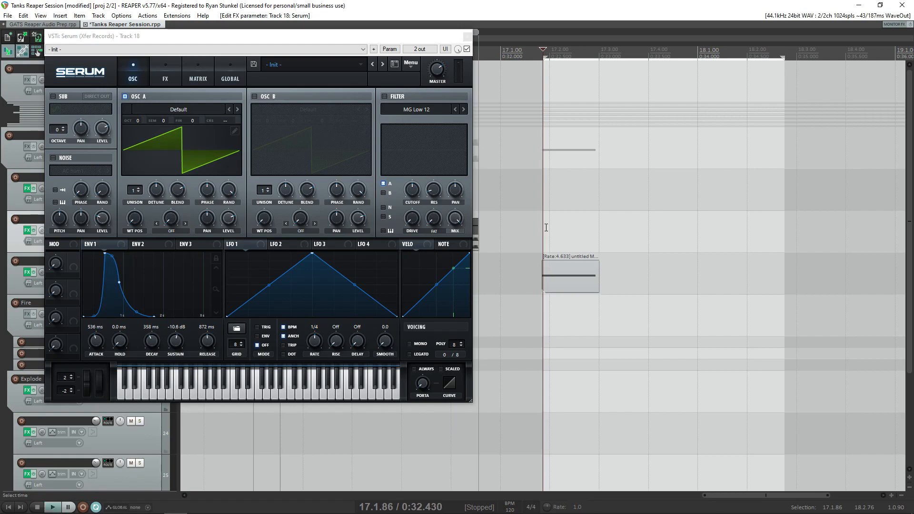
{"action": "key", "text": "space"}
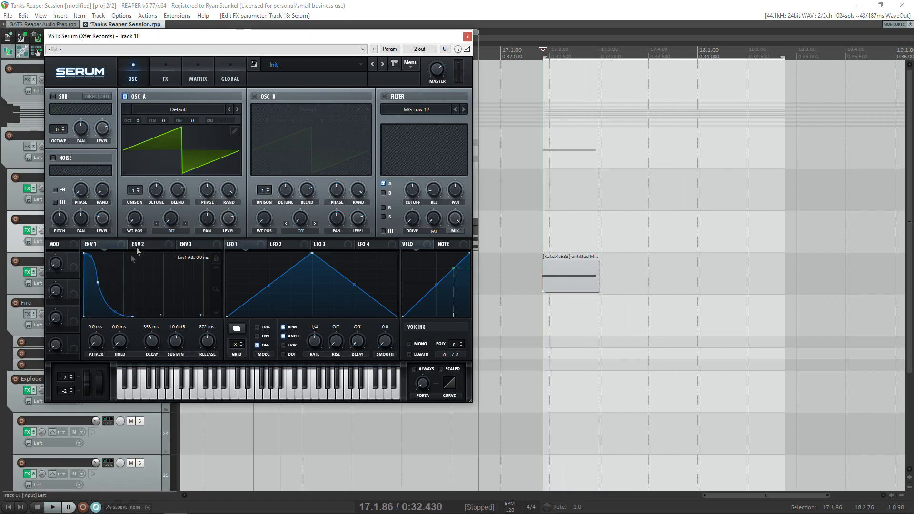
- Load the Analog wavetable BS2 - Acid in oscillator A and audition it
{"action": "left_click", "coordinate": [182, 110]}
{"action": "mouse_move", "coordinate": [178, 122]}
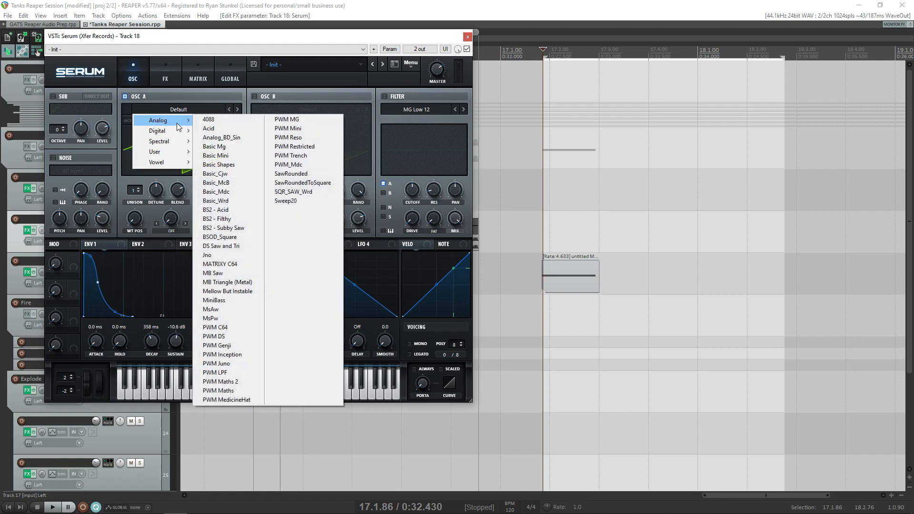
{"action": "left_click", "coordinate": [217, 209]}
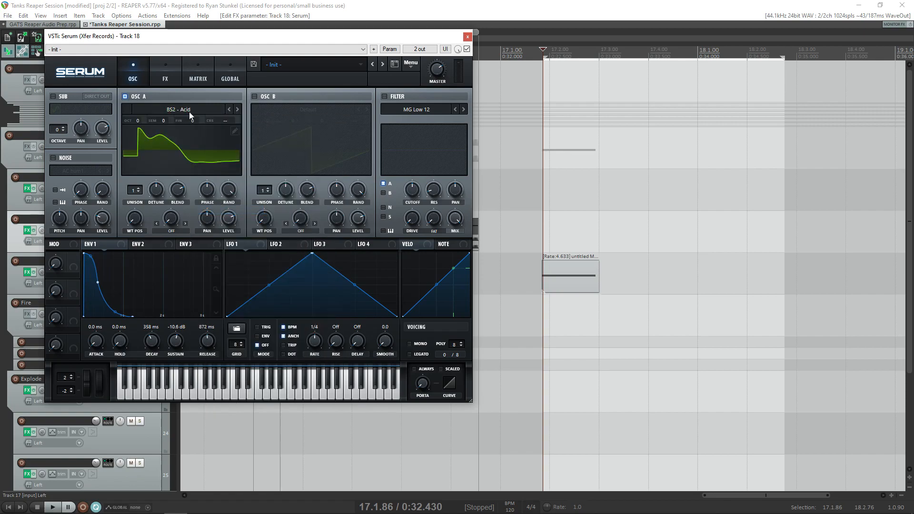
{"action": "left_click", "coordinate": [563, 190]}
{"action": "key", "text": "space"}
{"action": "key", "text": "space"}
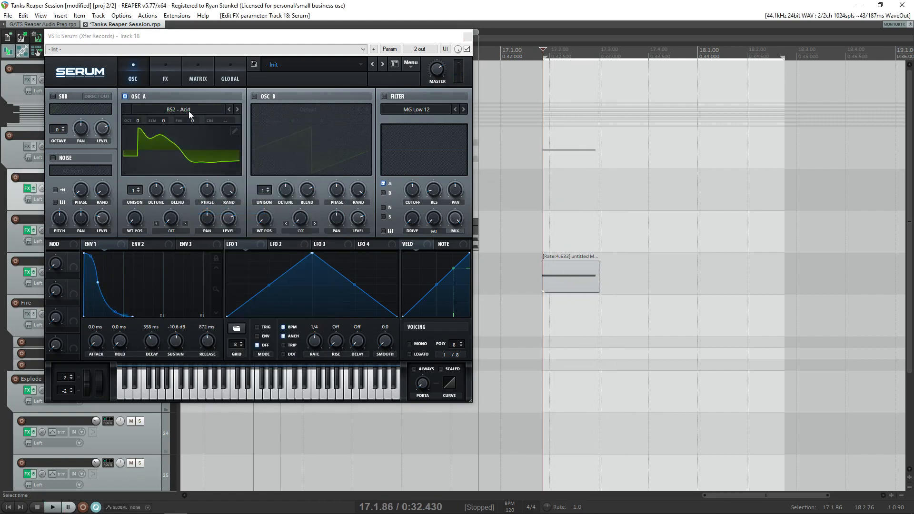
- Set Envelope 1's decay to 1.20 s, sustain to 0.0 dB and release to 766 ms
{"action": "left_click", "coordinate": [189, 111]}
{"action": "left_click", "coordinate": [92, 279]}
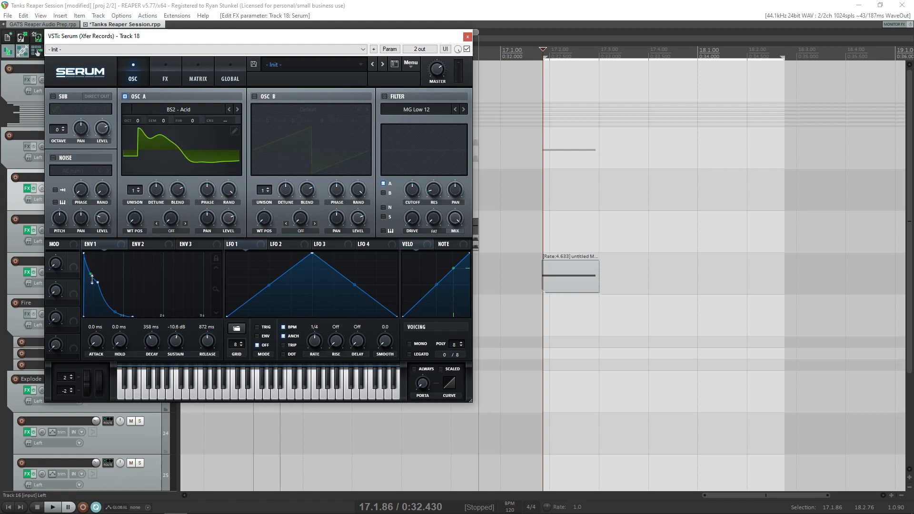
{"action": "left_click_drag", "start_coordinate": [98, 282], "coordinate": [132, 253]}
{"action": "left_click_drag", "start_coordinate": [164, 314], "coordinate": [162, 315]}
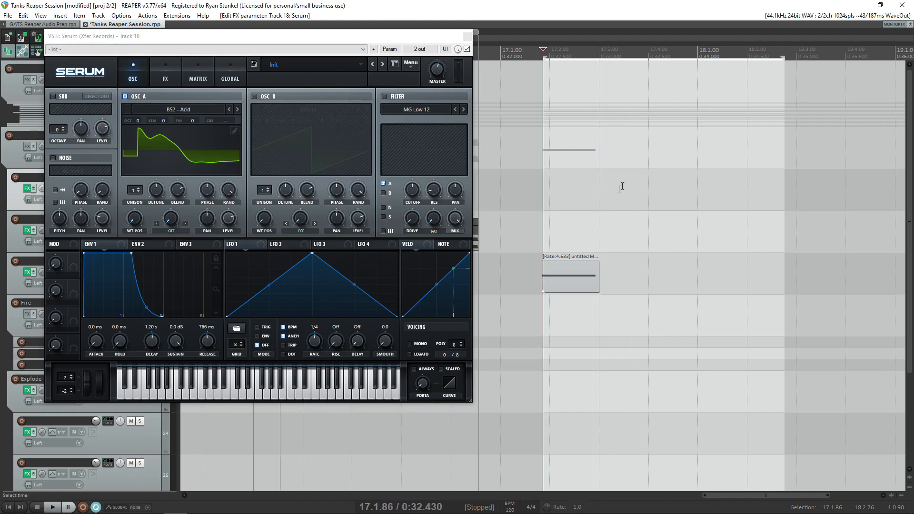
- Try the Spectral wavetables Monster 1 [SL] and Monster 6 [SL] in oscillator A
{"action": "left_click", "coordinate": [178, 113]}
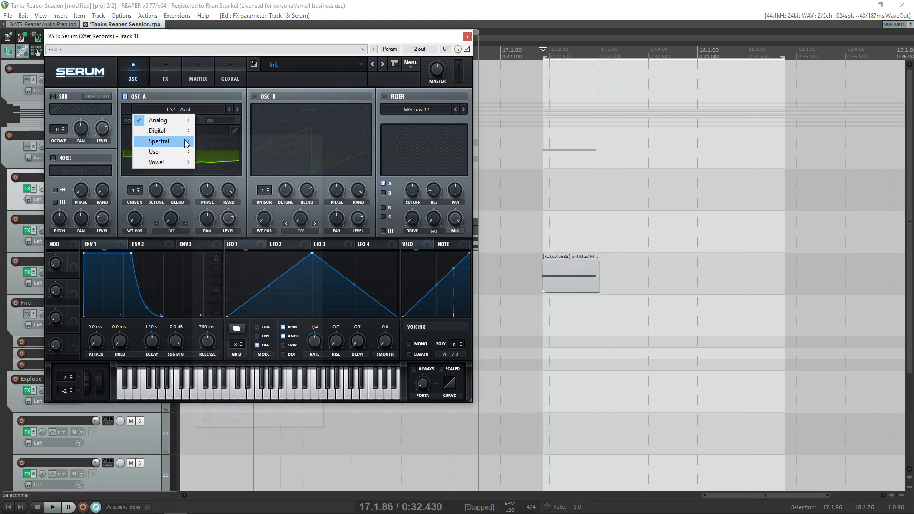
{"action": "mouse_move", "coordinate": [171, 141]}
{"action": "left_click", "coordinate": [244, 201]}
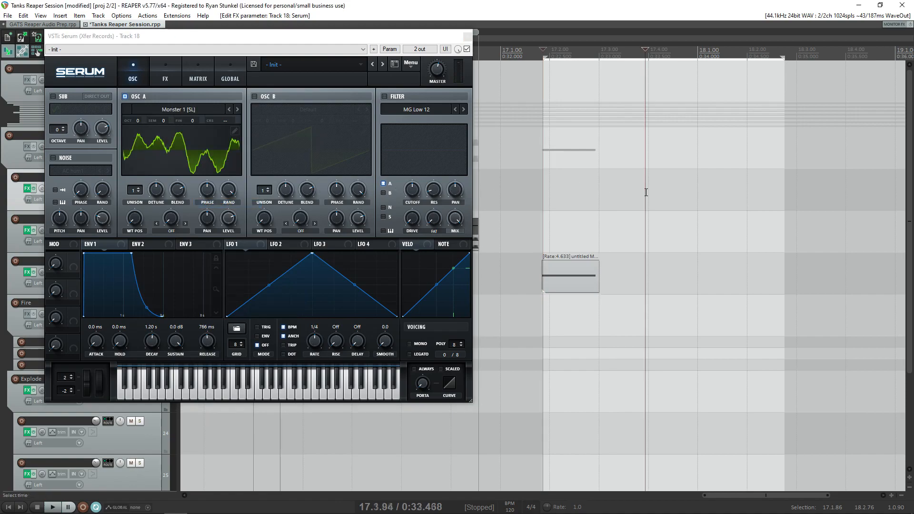
{"action": "left_click", "coordinate": [182, 110]}
{"action": "mouse_move", "coordinate": [166, 141]}
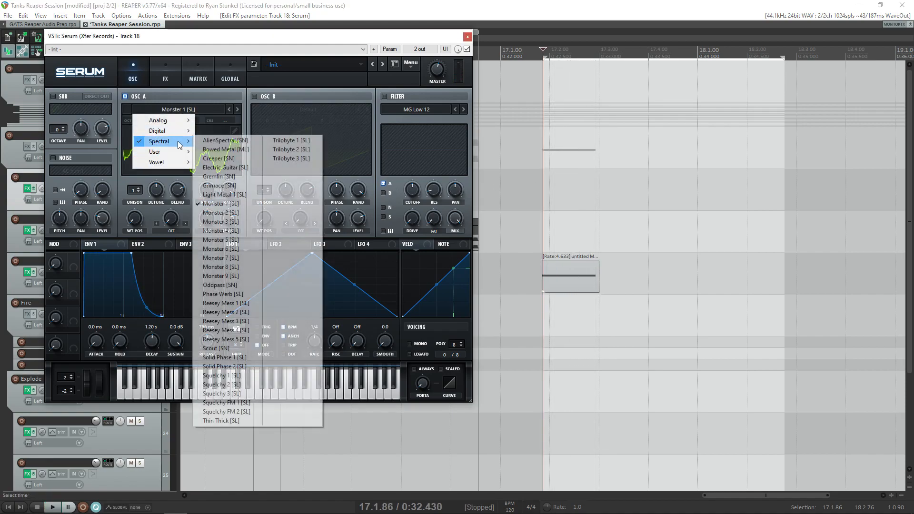
{"action": "left_click", "coordinate": [219, 247]}
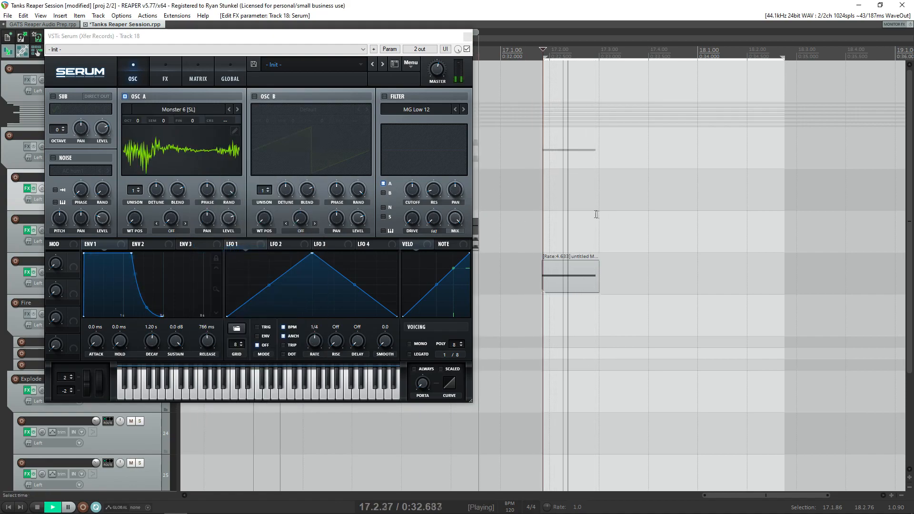
- Load the Mario wavetable in oscillator A, raise its wavetable position and audition the result
{"action": "left_click", "coordinate": [183, 110]}
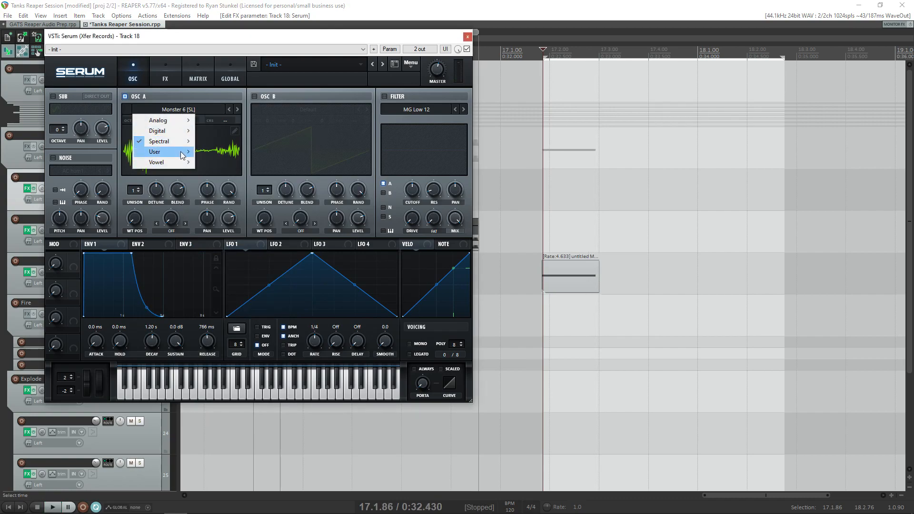
{"action": "key", "text": "space"}
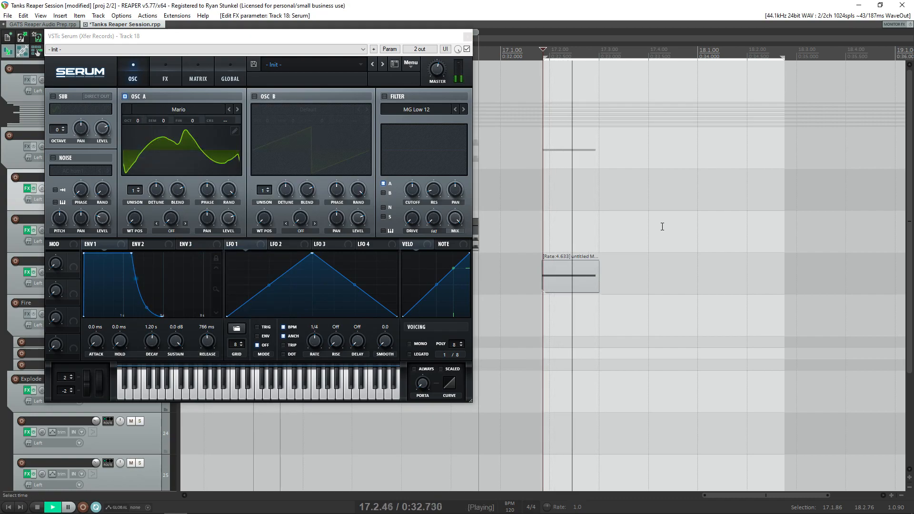
{"action": "key", "text": "space"}
{"action": "left_click_drag", "start_coordinate": [134, 219], "coordinate": [164, 170]}
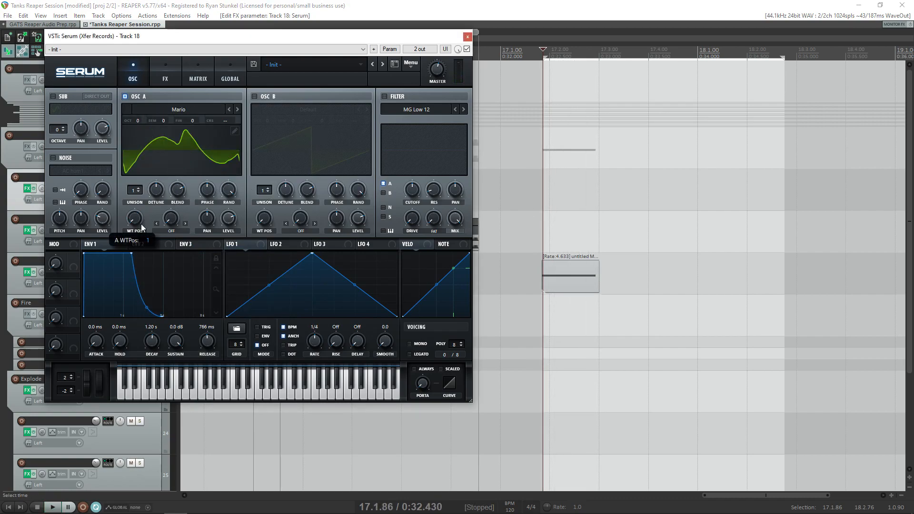
{"action": "left_click", "coordinate": [626, 197]}
{"action": "key", "text": "space"}
- Fine-tune oscillator A's wavetable position to a squarer waveform and play the note
{"action": "key", "text": "space"}
{"action": "left_click_drag", "start_coordinate": [138, 218], "coordinate": [137, 241]}
{"action": "left_click", "coordinate": [712, 187]}
{"action": "key", "text": "space"}
{"action": "key", "text": "space"}
- Raise oscillator A's unison to 16 voices and adjust the detune spread
{"action": "left_click_drag", "start_coordinate": [143, 189], "coordinate": [159, 224]}
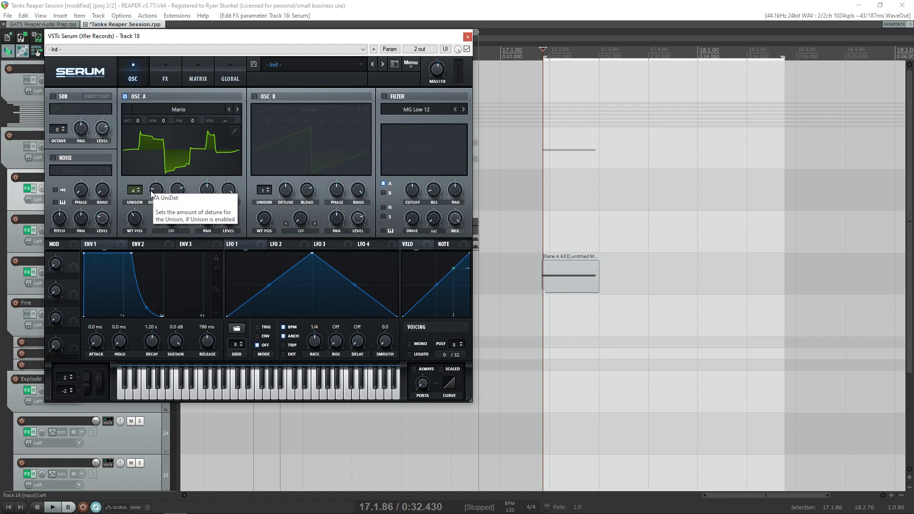
{"action": "left_click", "coordinate": [139, 192]}
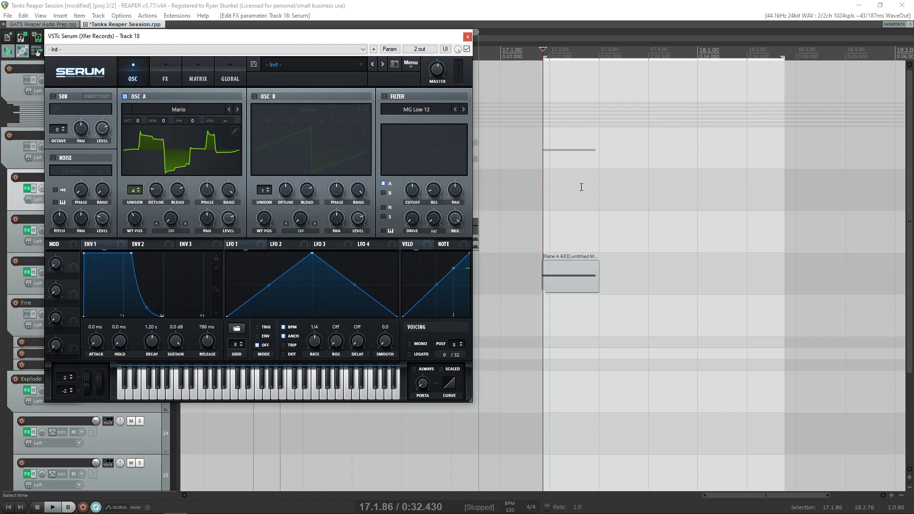
{"action": "left_click", "coordinate": [139, 188]}
{"action": "left_click", "coordinate": [139, 188]}
{"action": "left_click", "coordinate": [139, 189]}
{"action": "left_click", "coordinate": [139, 189]}
{"action": "left_click", "coordinate": [139, 189]}
{"action": "left_click", "coordinate": [139, 189]}
{"action": "left_click", "coordinate": [139, 188]}
{"action": "left_click", "coordinate": [139, 189]}
{"action": "left_click_drag", "start_coordinate": [163, 190], "coordinate": [172, 169]}
{"action": "left_click", "coordinate": [138, 189]}
{"action": "left_click", "coordinate": [139, 188]}
{"action": "left_click", "coordinate": [138, 188]}
{"action": "left_click", "coordinate": [138, 188]}
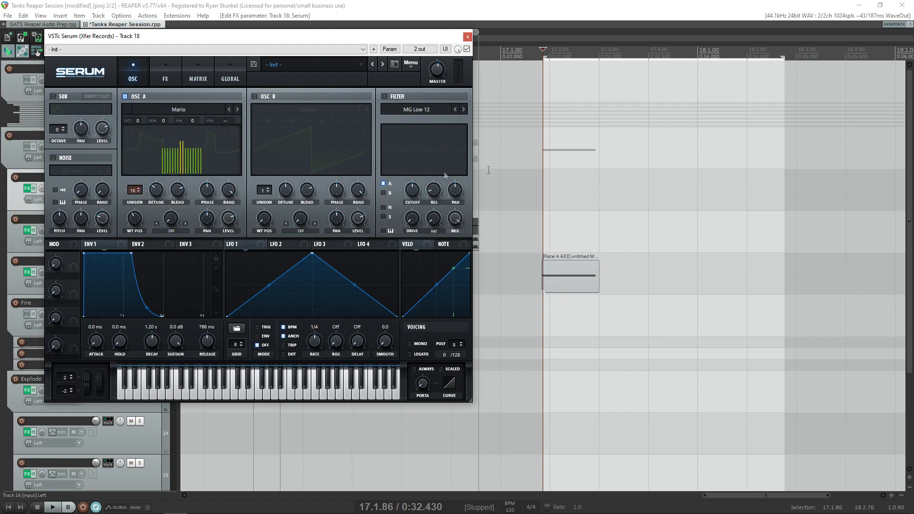
- Set oscillator A's unison detune to 0.30, playing the note to compare detune amounts
{"action": "left_click", "coordinate": [592, 170]}
{"action": "key", "text": "space"}
{"action": "left_click_drag", "start_coordinate": [156, 190], "coordinate": [158, 196]}
{"action": "left_click", "coordinate": [609, 160]}
{"action": "key", "text": "space"}
{"action": "key", "text": "space"}
{"action": "key", "text": "space"}
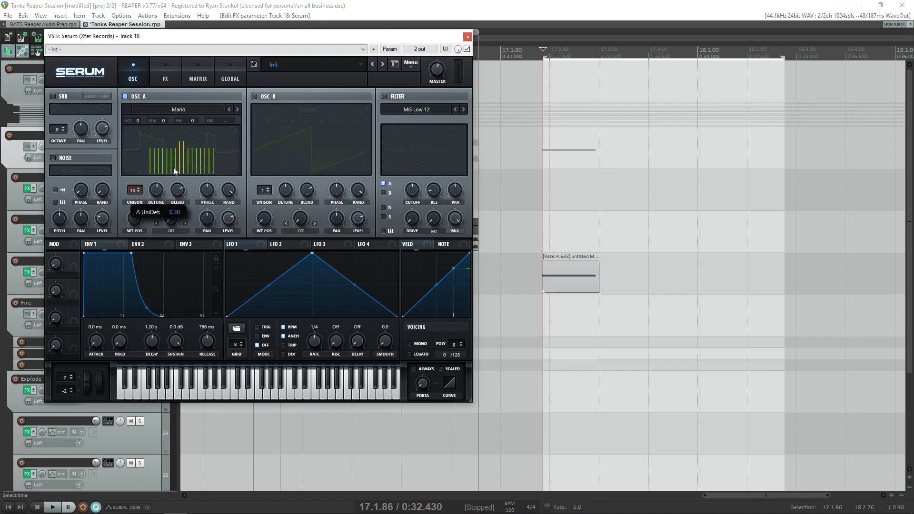
{"action": "left_click", "coordinate": [639, 202]}
{"action": "key", "text": "space"}
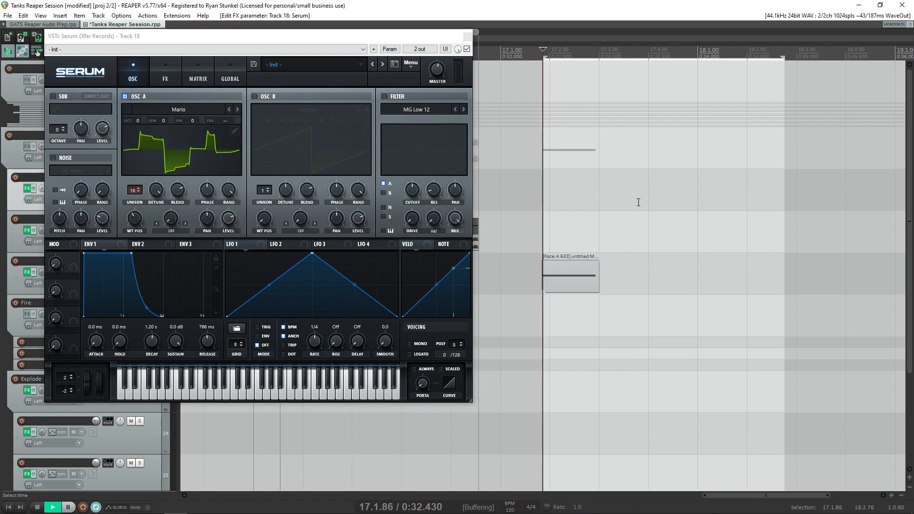
{"action": "key", "text": "space"}
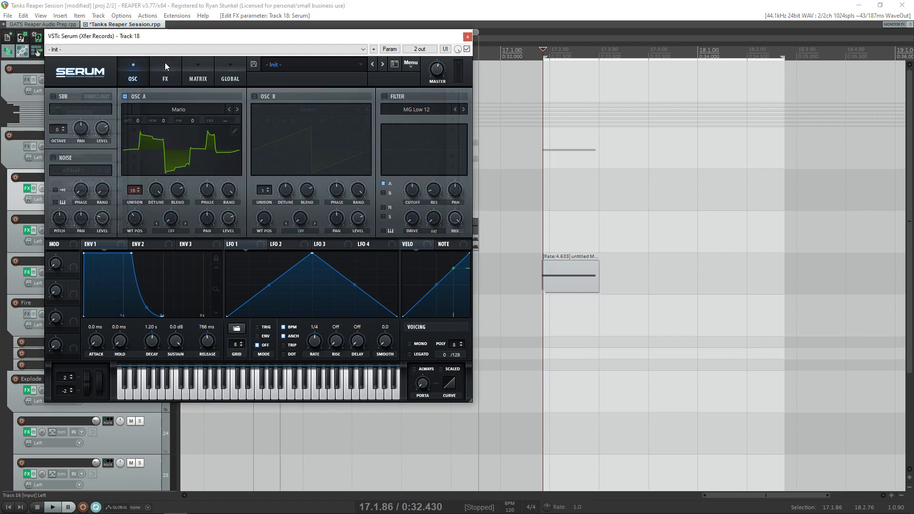
- Try the Hyper/Dimension effect in the synth's effects rack and switch it off again
{"action": "left_click", "coordinate": [165, 62]}
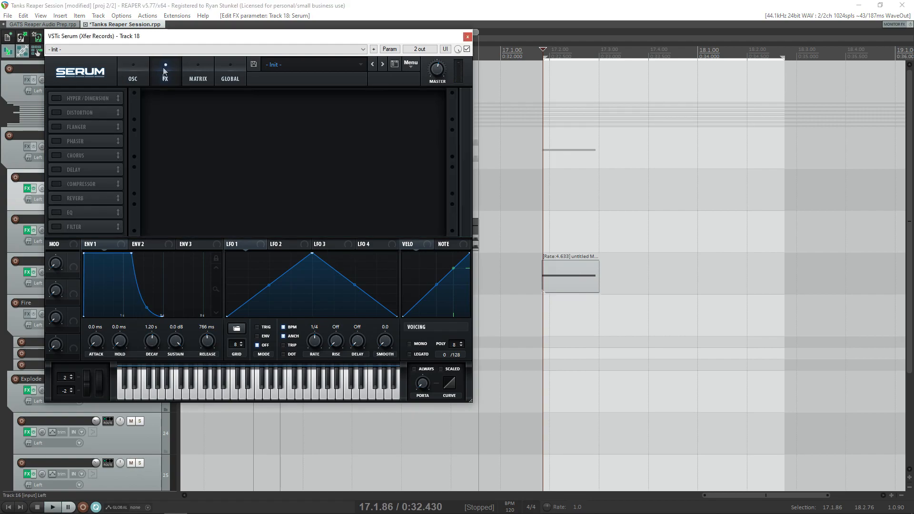
{"action": "left_click", "coordinate": [55, 95]}
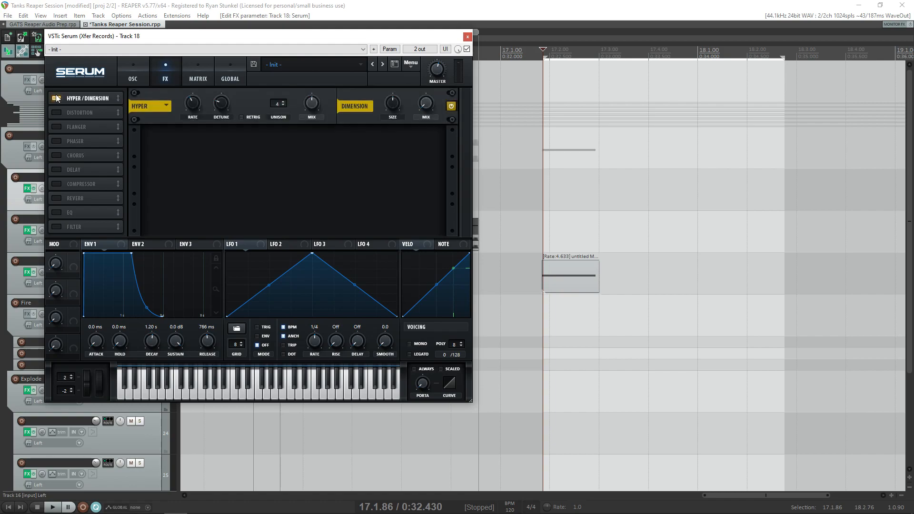
{"action": "left_click", "coordinate": [54, 95]}
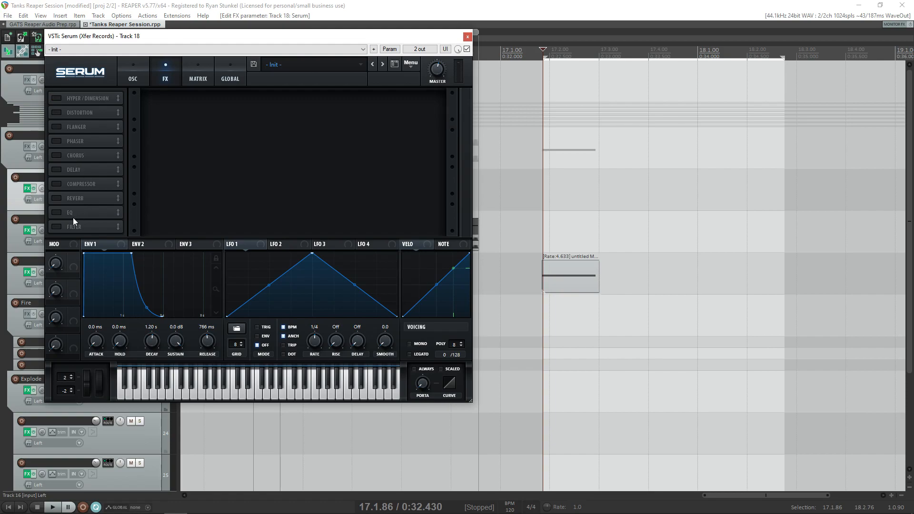
- Try out the Filter, EQ, Reverb, Compressor, Delay and Chorus effects by toggling them on and off
{"action": "left_click", "coordinate": [57, 227]}
{"action": "left_click", "coordinate": [56, 212]}
{"action": "left_click", "coordinate": [56, 198]}
{"action": "left_click", "coordinate": [57, 183]}
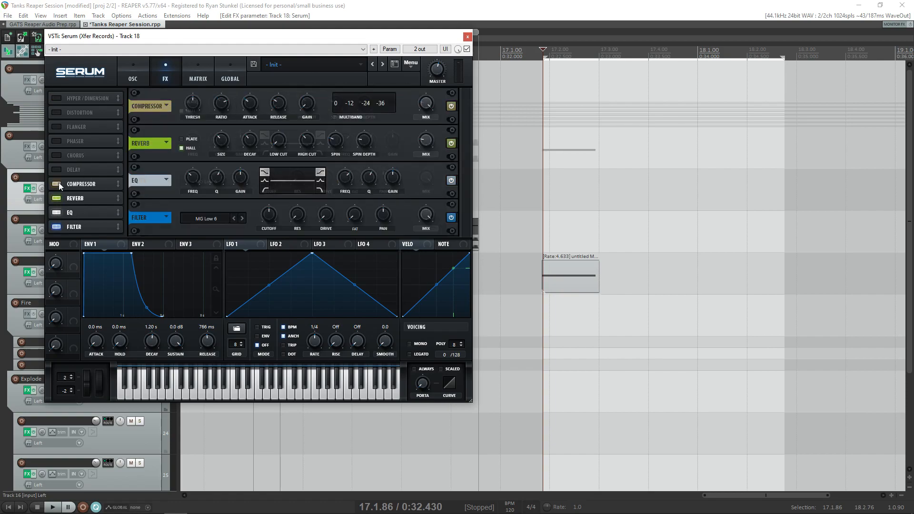
{"action": "left_click", "coordinate": [56, 212]}
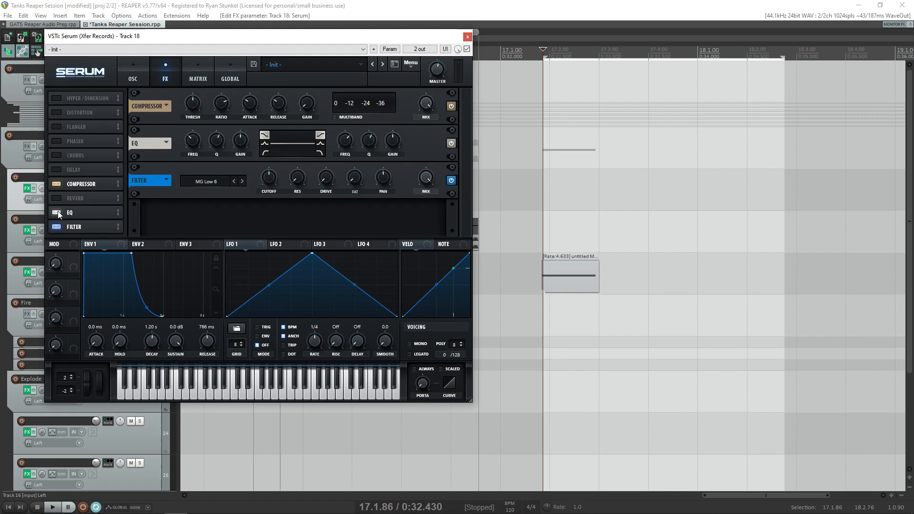
{"action": "left_click", "coordinate": [56, 198]}
{"action": "left_click", "coordinate": [56, 227]}
{"action": "left_click", "coordinate": [56, 184]}
{"action": "left_click", "coordinate": [56, 169]}
{"action": "left_click", "coordinate": [58, 155]}
{"action": "left_click", "coordinate": [55, 169]}
- Enable oscillator B, load the Spectral wavetable Electric Guitar [SL] into it and play the note
{"action": "left_click", "coordinate": [133, 72]}
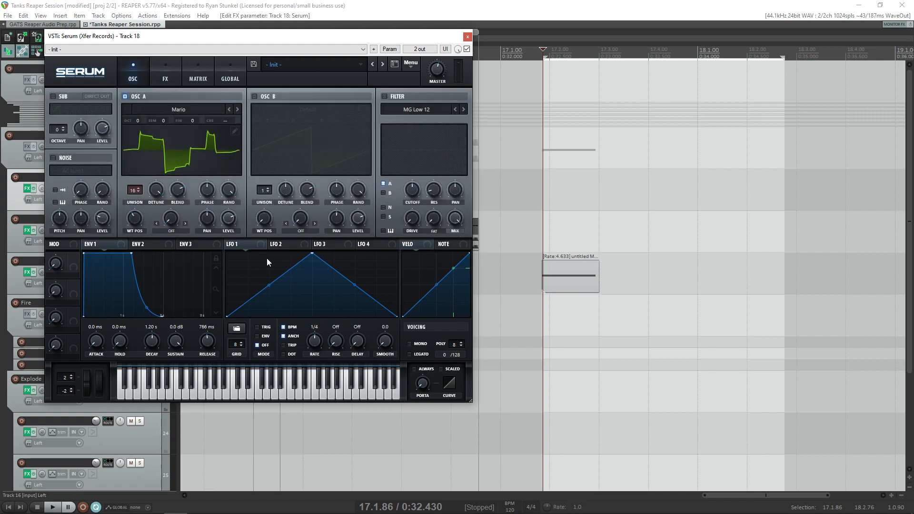
{"action": "left_click", "coordinate": [255, 98]}
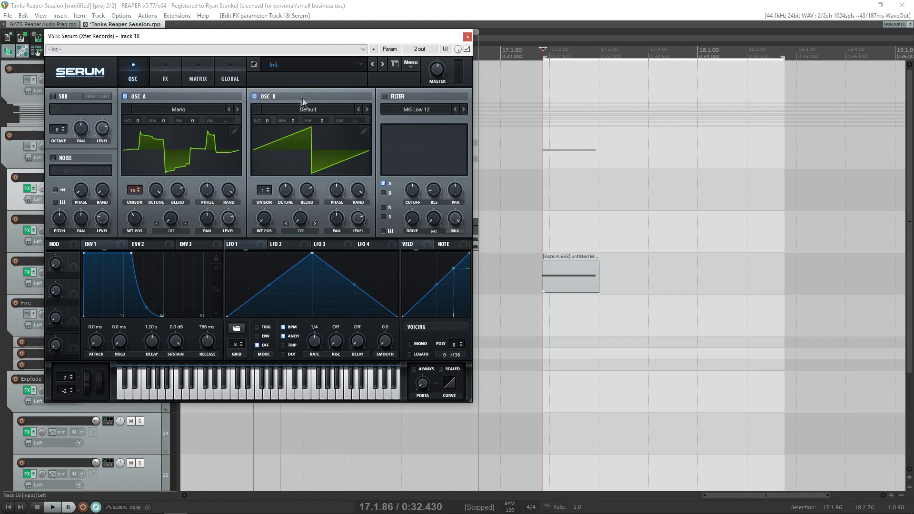
{"action": "left_click", "coordinate": [310, 110]}
{"action": "mouse_move", "coordinate": [287, 137]}
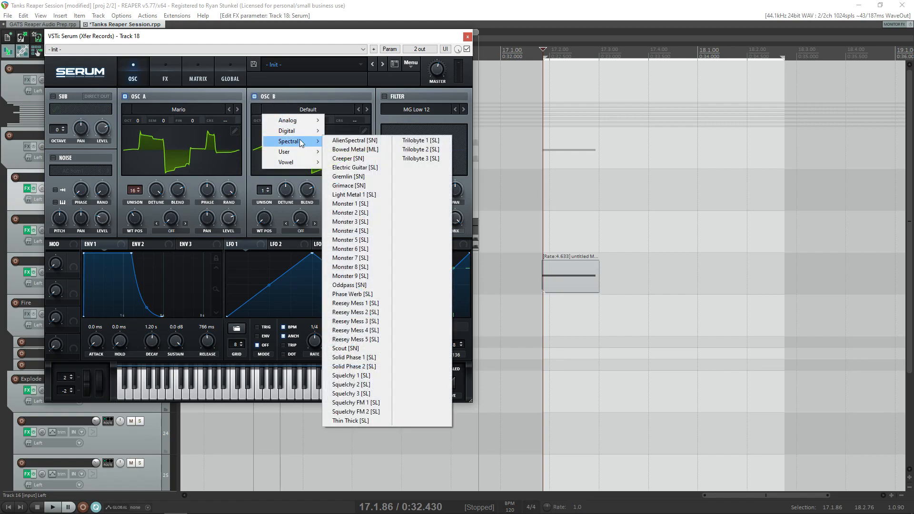
{"action": "left_click", "coordinate": [361, 167]}
{"action": "key", "text": "space"}
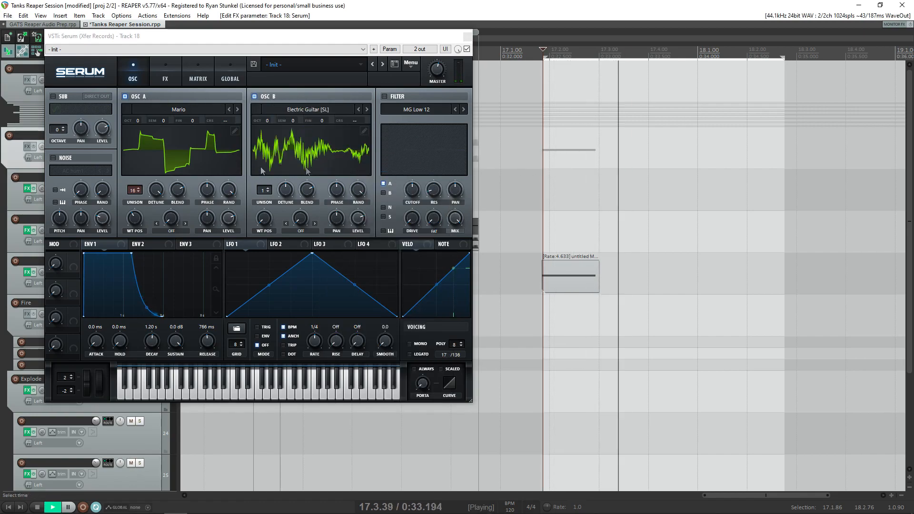
- Reduce oscillator A's unison to 2 voices and audition both oscillators together
{"action": "left_click_drag", "start_coordinate": [136, 190], "coordinate": [152, 249]}
{"action": "key", "text": "space"}
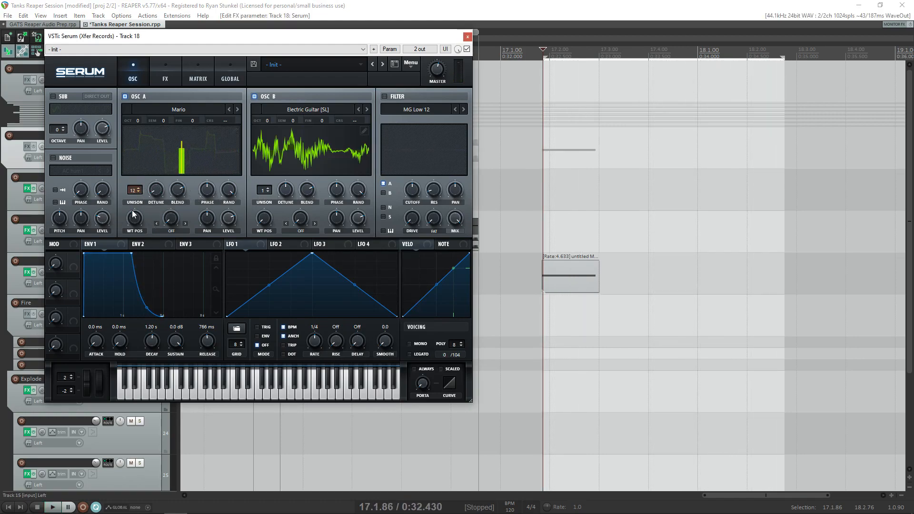
{"action": "left_click_drag", "start_coordinate": [137, 189], "coordinate": [138, 196]}
{"action": "left_click", "coordinate": [628, 190]}
{"action": "key", "text": "space"}
{"action": "key", "text": "space"}
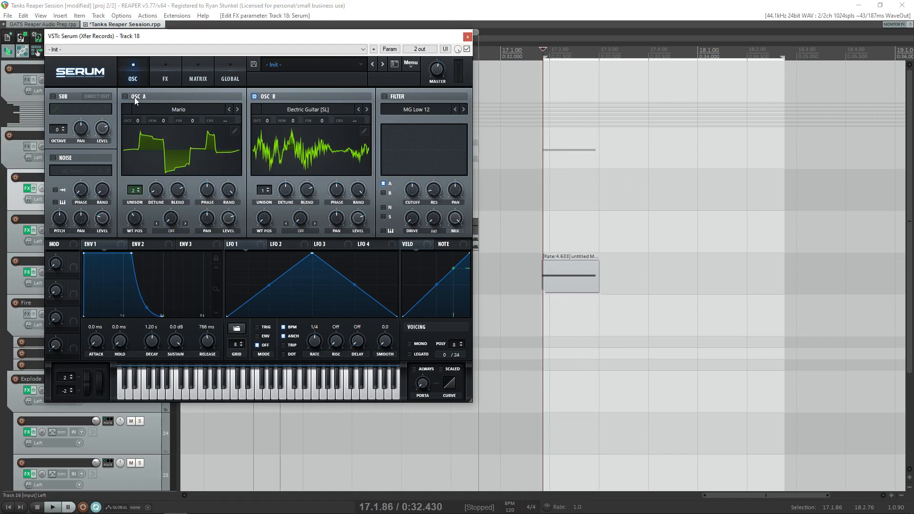
- Turn off oscillator A and play the note to hear oscillator B alone
{"action": "left_click", "coordinate": [133, 96]}
{"action": "key", "text": "space"}
{"action": "key", "text": "space"}
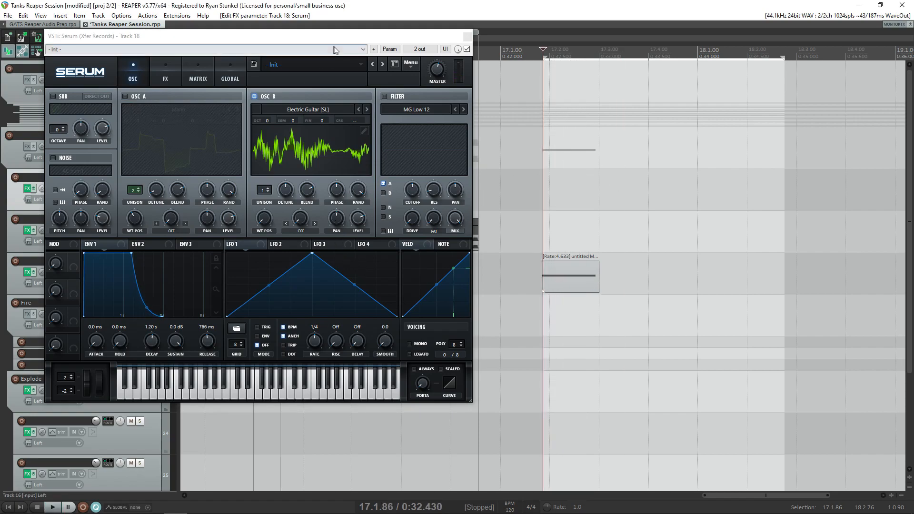
- Enable the MG Low 12 filter and route oscillator B through it instead of oscillator A
{"action": "left_click", "coordinate": [384, 97]}
{"action": "left_click", "coordinate": [384, 97]}
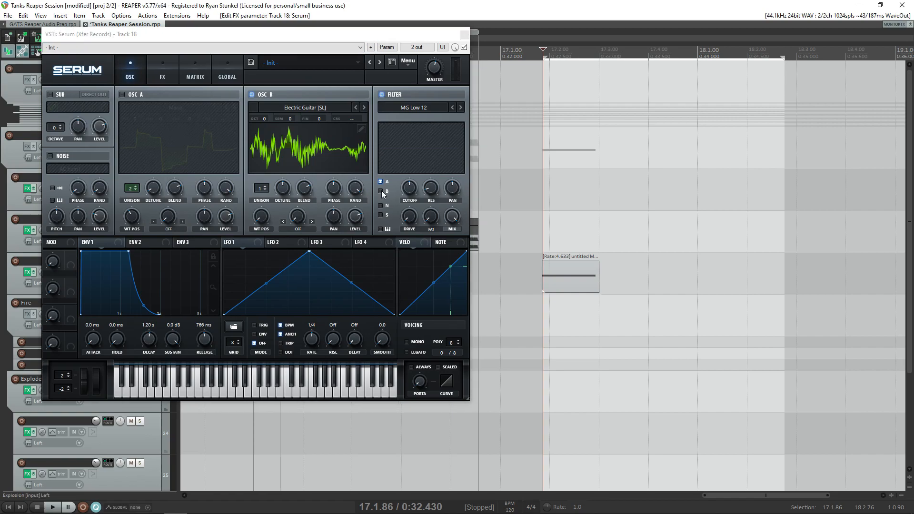
{"action": "left_click", "coordinate": [380, 182]}
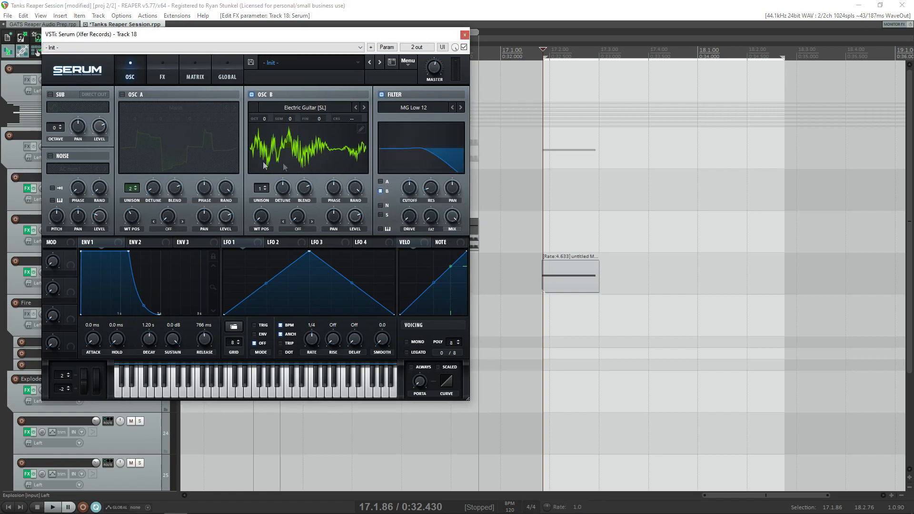
- Route the noise source through the filter instead of oscillator B and turn the noise source on
{"action": "left_click", "coordinate": [381, 183]}
{"action": "left_click", "coordinate": [380, 191]}
{"action": "left_click", "coordinate": [380, 191]}
{"action": "left_click", "coordinate": [382, 193]}
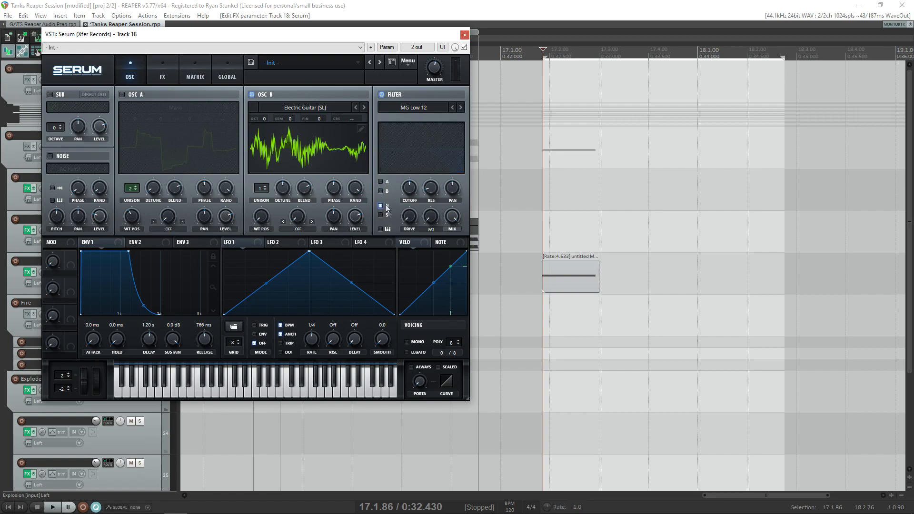
{"action": "left_click", "coordinate": [51, 157]}
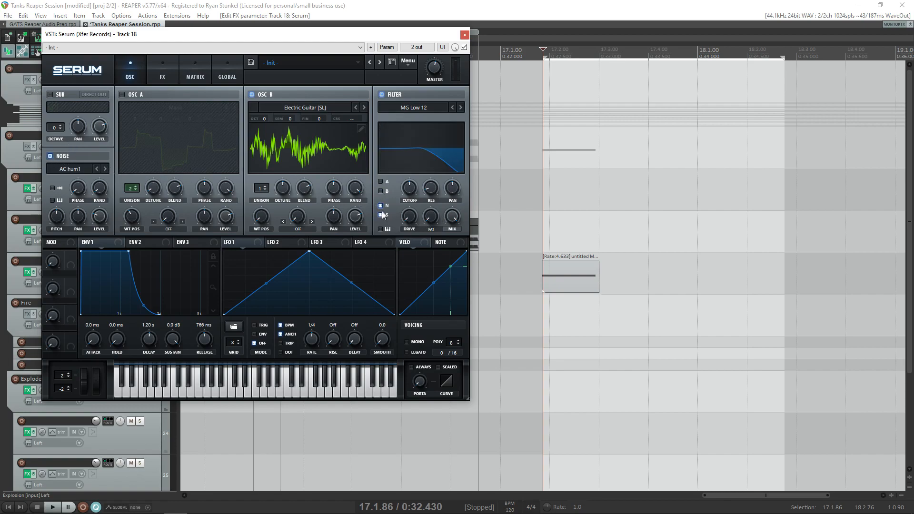
- Route the sub oscillator through the filter instead of the noise source, switching the sub on and off again
{"action": "left_click", "coordinate": [381, 215]}
{"action": "left_click", "coordinate": [59, 95]}
{"action": "left_click", "coordinate": [51, 156]}
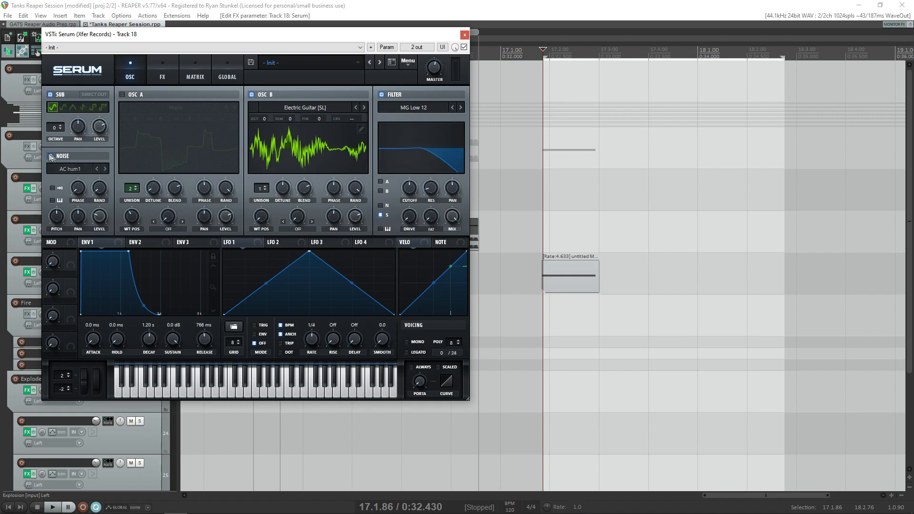
{"action": "left_click", "coordinate": [51, 156]}
{"action": "left_click", "coordinate": [50, 95]}
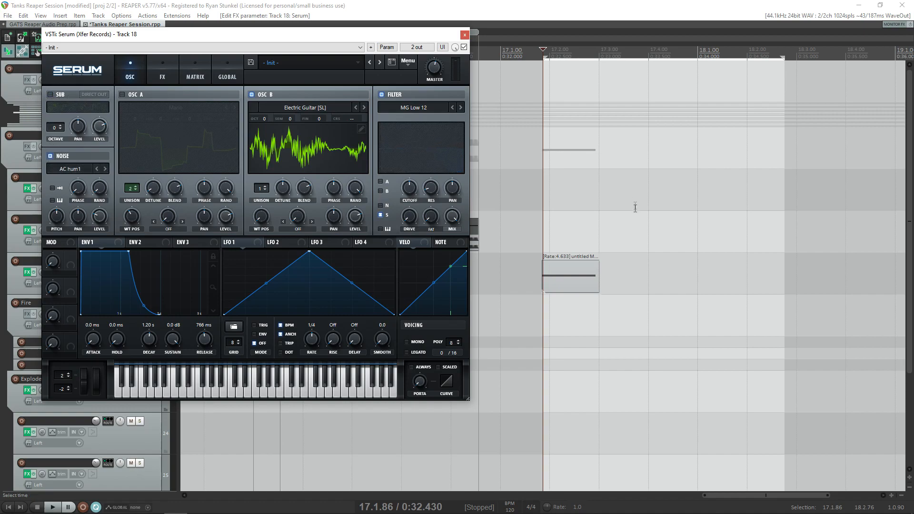
- Turn off oscillator B and the noise source, and turn oscillator A on
{"action": "left_click", "coordinate": [251, 94]}
{"action": "left_click", "coordinate": [616, 189]}
{"action": "left_click", "coordinate": [122, 94]}
{"action": "left_click", "coordinate": [50, 155]}
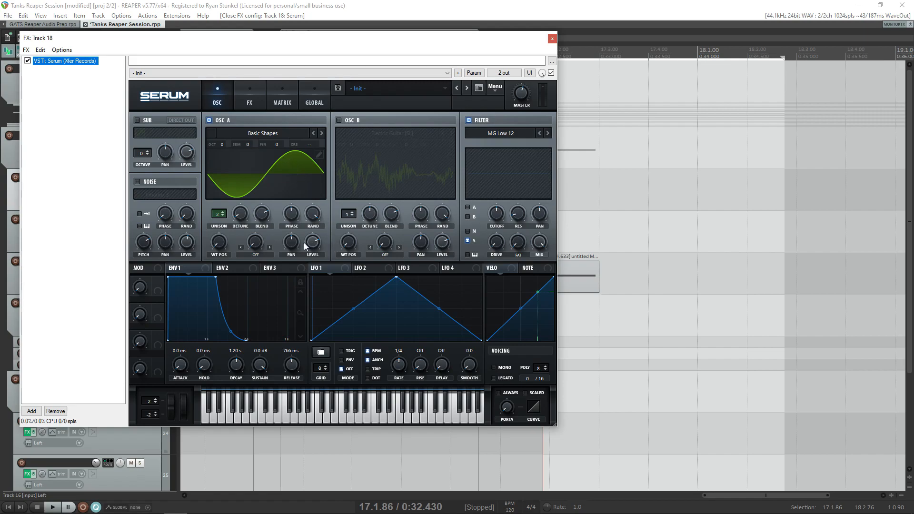
- Set oscillator A's warp mode to Sync Window and audition the note with different warp amounts
{"action": "left_click", "coordinate": [242, 249]}
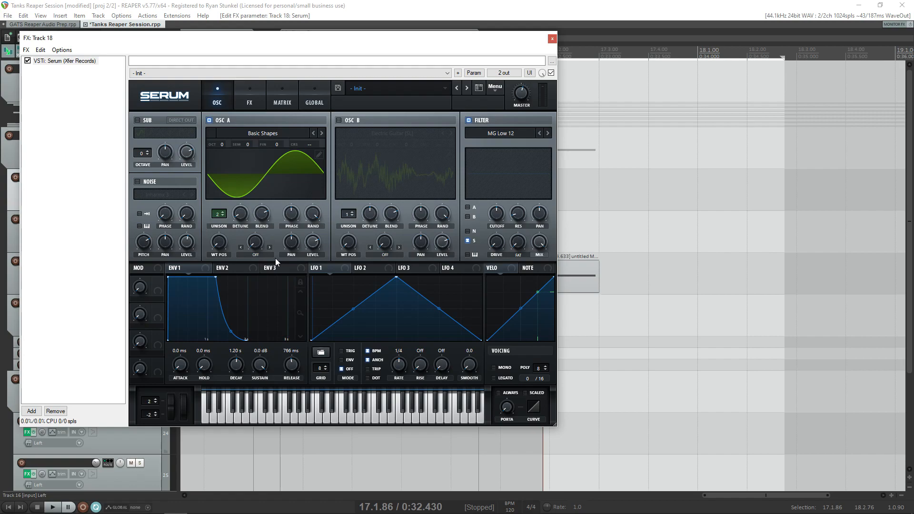
{"action": "left_click_drag", "start_coordinate": [257, 242], "coordinate": [259, 321]}
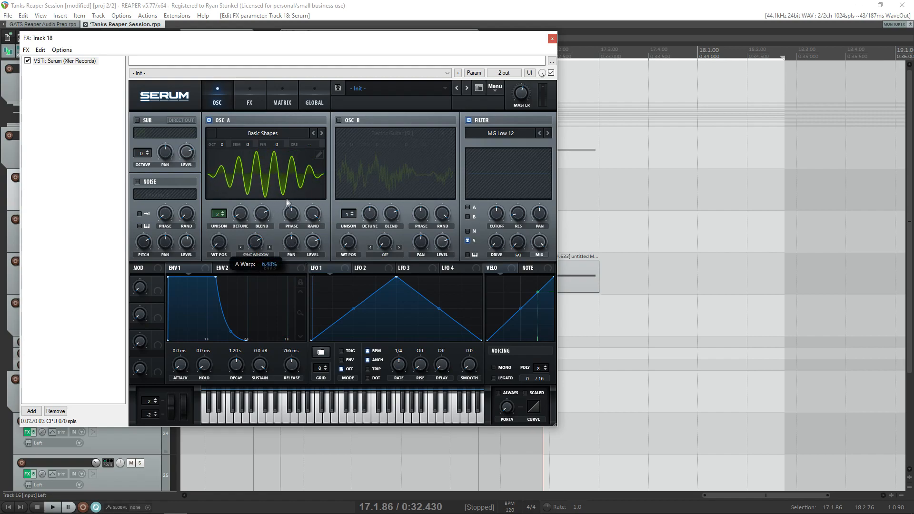
{"action": "key", "text": "space"}
{"action": "key", "text": "space"}
{"action": "left_click", "coordinate": [647, 208]}
{"action": "key", "text": "space"}
{"action": "left_click_drag", "start_coordinate": [255, 242], "coordinate": [272, 228]}
{"action": "key", "text": "space"}
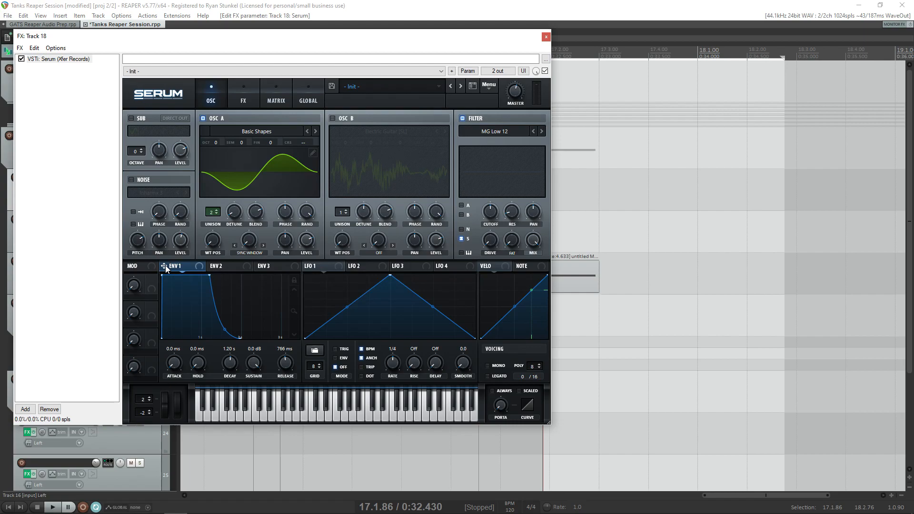
- Shape envelope 2 with a 1.35 s decay, 0% sustain and 519 ms release, and play the note
{"action": "left_click", "coordinate": [218, 266]}
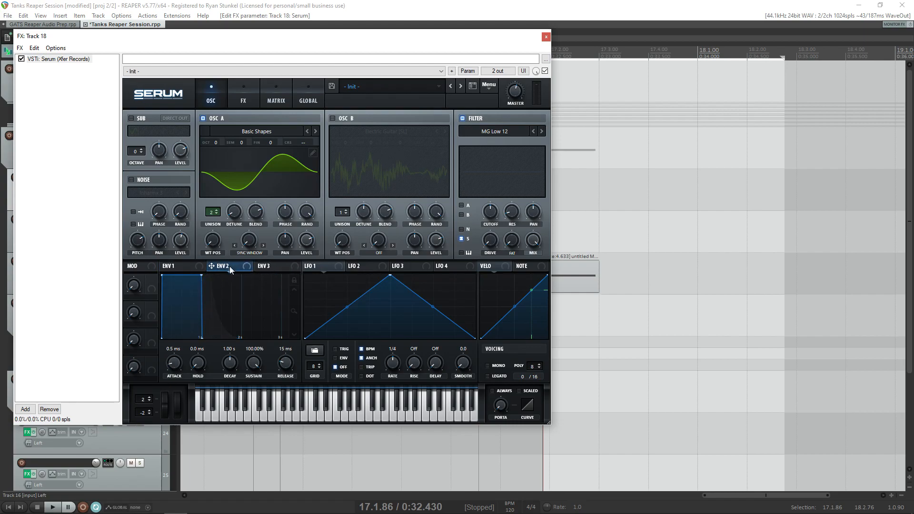
{"action": "left_click_drag", "start_coordinate": [204, 340], "coordinate": [225, 338]}
{"action": "left_click_drag", "start_coordinate": [202, 276], "coordinate": [217, 356]}
{"action": "left_click_drag", "start_coordinate": [516, 38], "coordinate": [490, 34]}
{"action": "key", "text": "space"}
{"action": "key", "text": "space"}
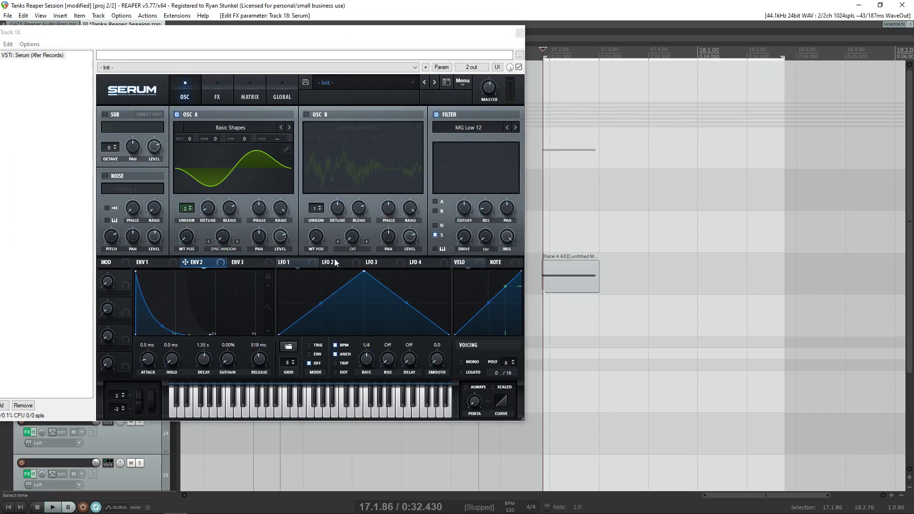
- Assign envelope 2 to oscillator A's warp amount and play the note
{"action": "left_click", "coordinate": [149, 262]}
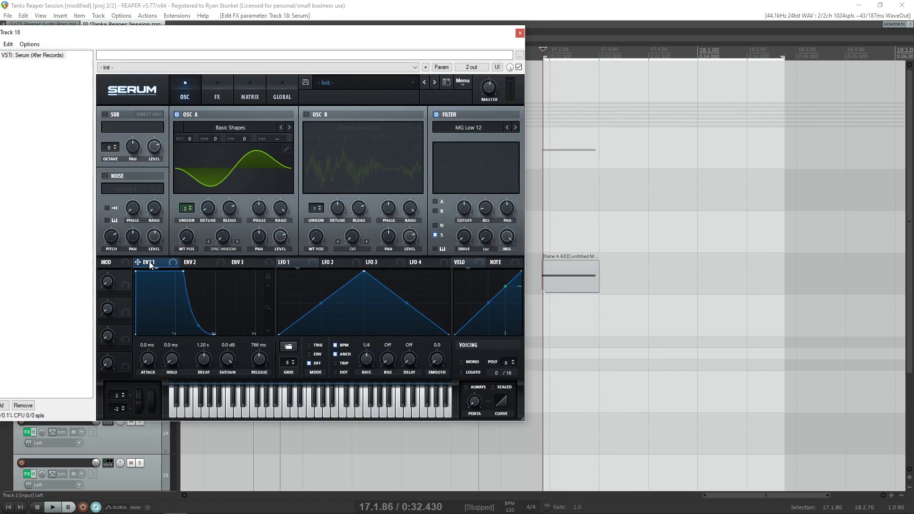
{"action": "left_click", "coordinate": [195, 265]}
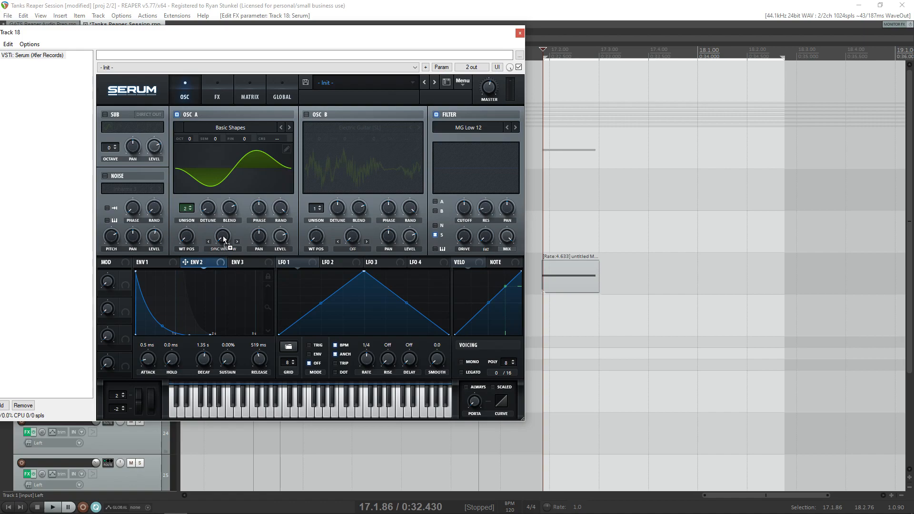
{"action": "left_click", "coordinate": [584, 198]}
{"action": "key", "text": "space"}
- Adjust how strongly envelope 2 modulates oscillator A's warp, auditioning the note after each change
{"action": "key", "text": "space"}
{"action": "key", "text": "space"}
{"action": "key", "text": "space"}
{"action": "left_click_drag", "start_coordinate": [215, 228], "coordinate": [228, 280]}
{"action": "key", "text": "space"}
{"action": "key", "text": "space"}
{"action": "key", "text": "space"}
{"action": "key", "text": "space"}
{"action": "left_click_drag", "start_coordinate": [214, 228], "coordinate": [229, 217]}
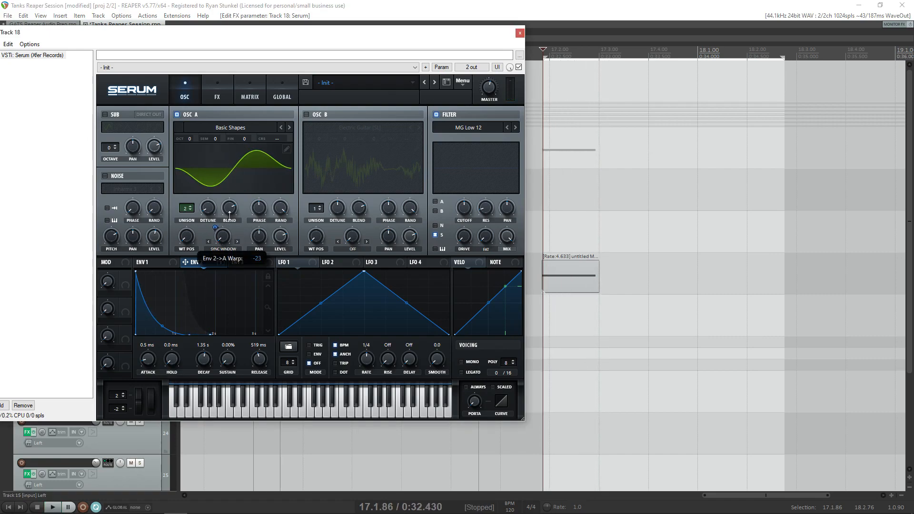
{"action": "key", "text": "space"}
{"action": "key", "text": "space"}
{"action": "left_click_drag", "start_coordinate": [215, 228], "coordinate": [233, 209]}
{"action": "key", "text": "space"}
{"action": "key", "text": "space"}
{"action": "key", "text": "space"}
{"action": "key", "text": "space"}
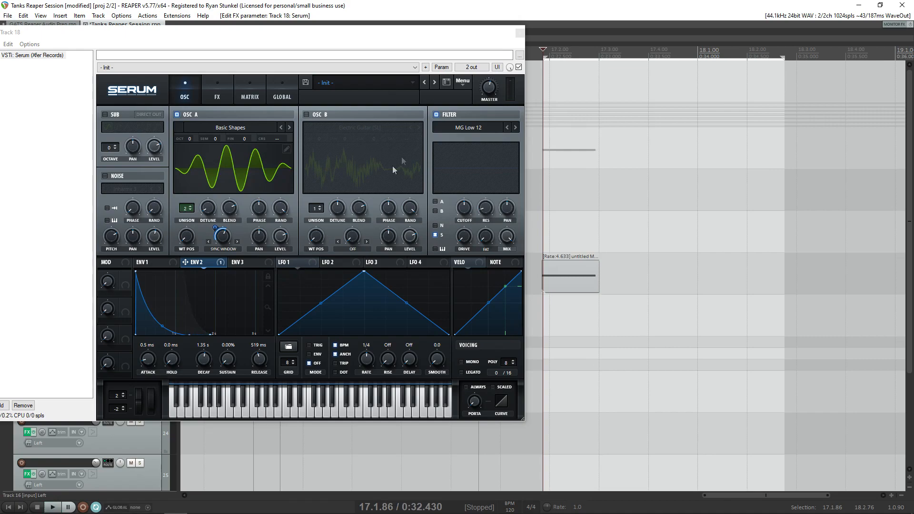
- Route oscillator A through the filter, assign envelope 2 to the filter cutoff and play the note
{"action": "left_click", "coordinate": [435, 201]}
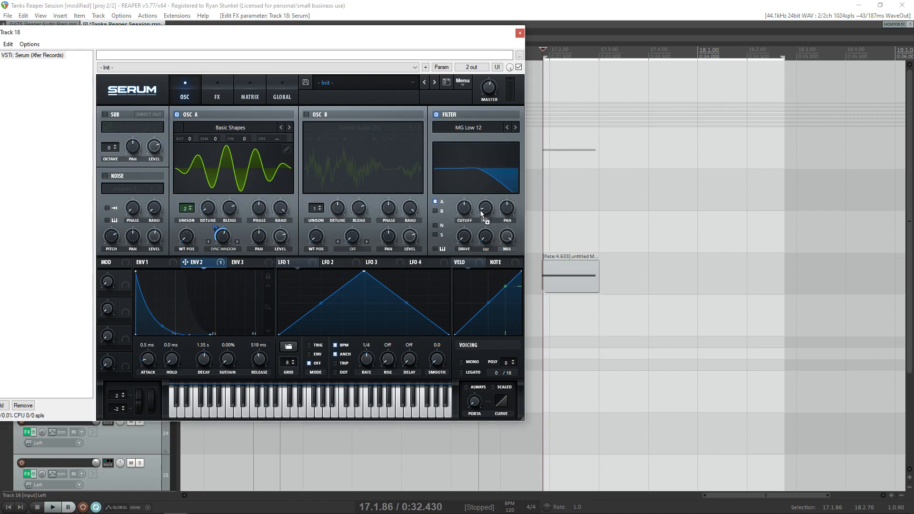
{"action": "left_click_drag", "start_coordinate": [470, 215], "coordinate": [471, 238]}
{"action": "key", "text": "space"}
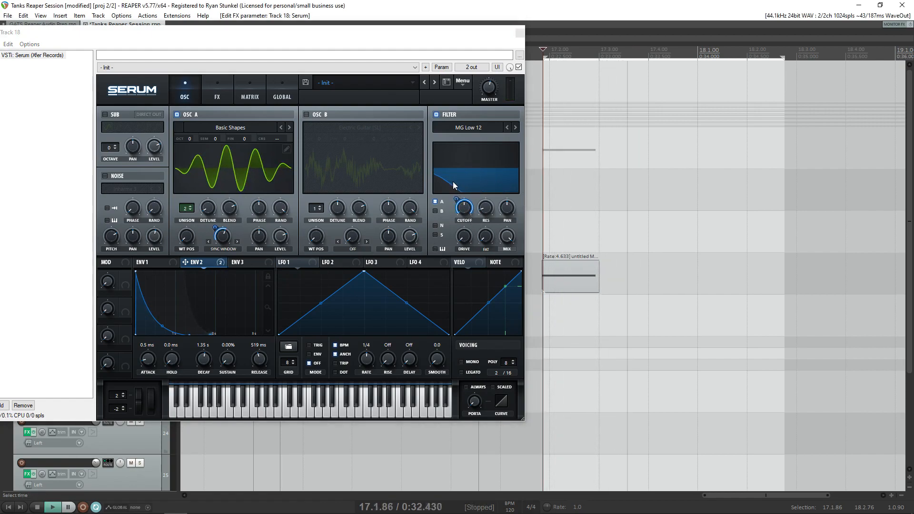
{"action": "key", "text": "space"}
- Adjust the envelope 2 modulation amount on the filter cutoff and audition the note
{"action": "mouse_move", "coordinate": [456, 199]}
{"action": "left_click_drag", "start_coordinate": [456, 199], "coordinate": [459, 244]}
{"action": "key", "text": "space"}
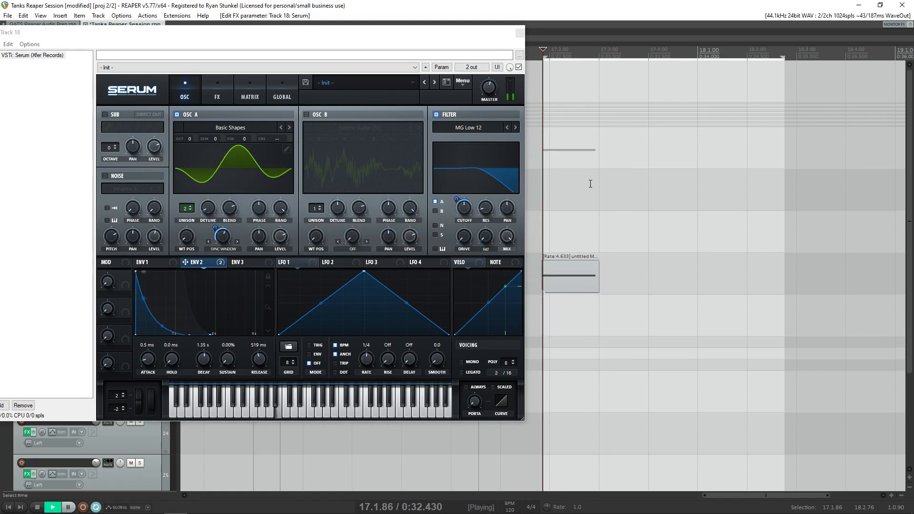
{"action": "key", "text": "space"}
- Route oscillator B through the filter along with oscillator A and turn oscillator B on
{"action": "left_click", "coordinate": [434, 211]}
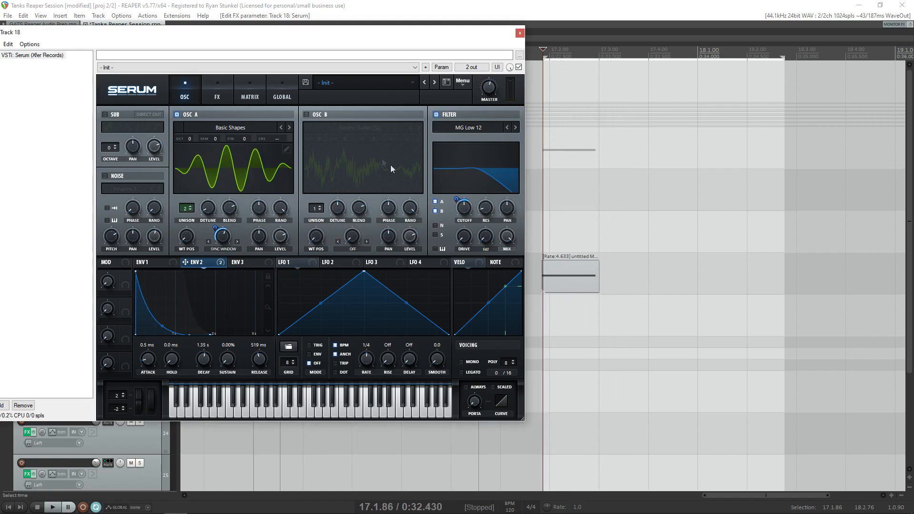
{"action": "left_click", "coordinate": [307, 115]}
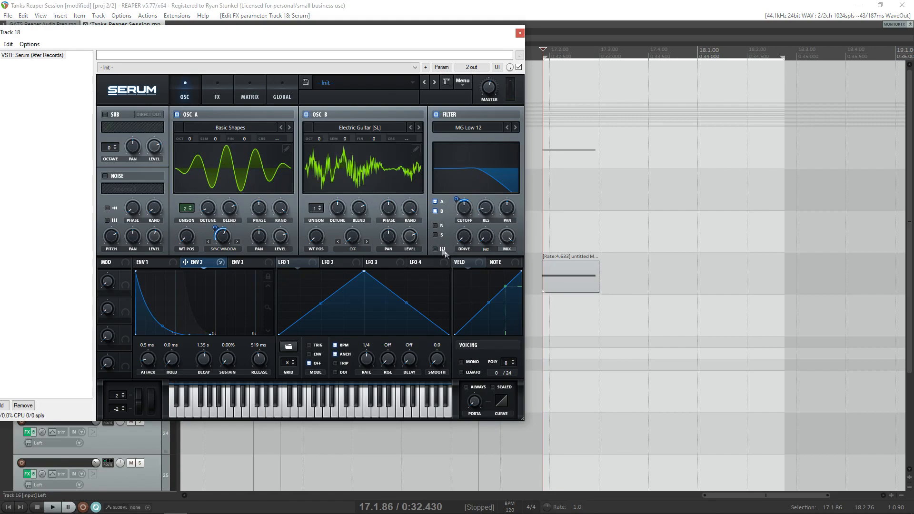
{"action": "left_click", "coordinate": [625, 164]}
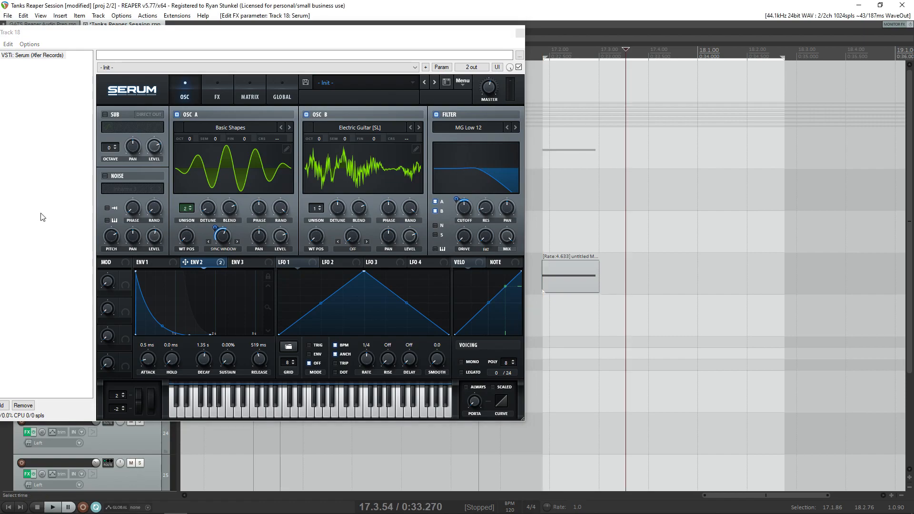
- Turn on the noise source and assign envelope 2 to its pitch
{"action": "left_click", "coordinate": [105, 176]}
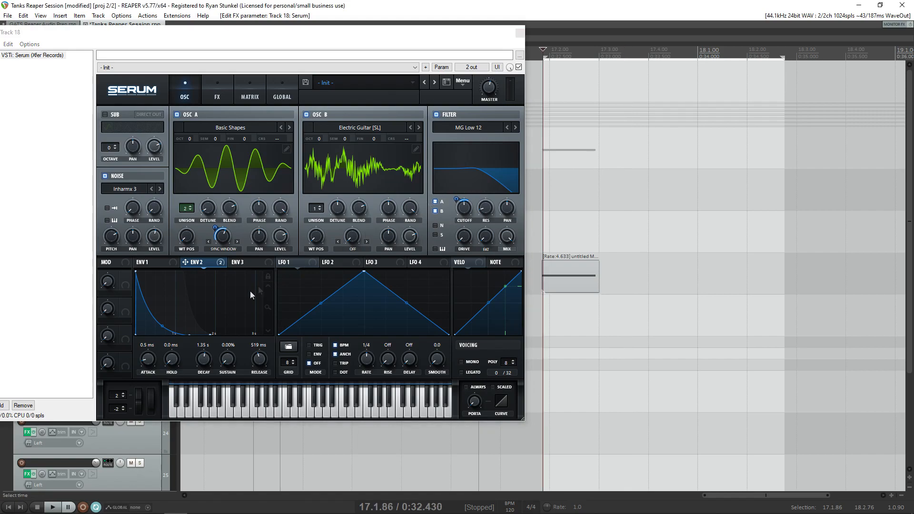
{"action": "left_click_drag", "start_coordinate": [198, 265], "coordinate": [111, 237]}
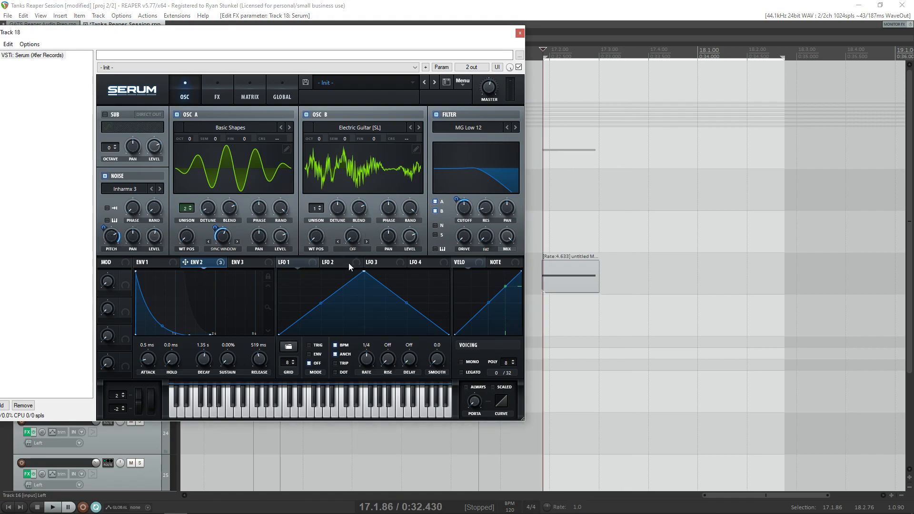
- Turn off oscillator B, the filter and the noise source
{"action": "left_click", "coordinate": [306, 115]}
{"action": "left_click", "coordinate": [436, 115]}
{"action": "left_click", "coordinate": [103, 176]}
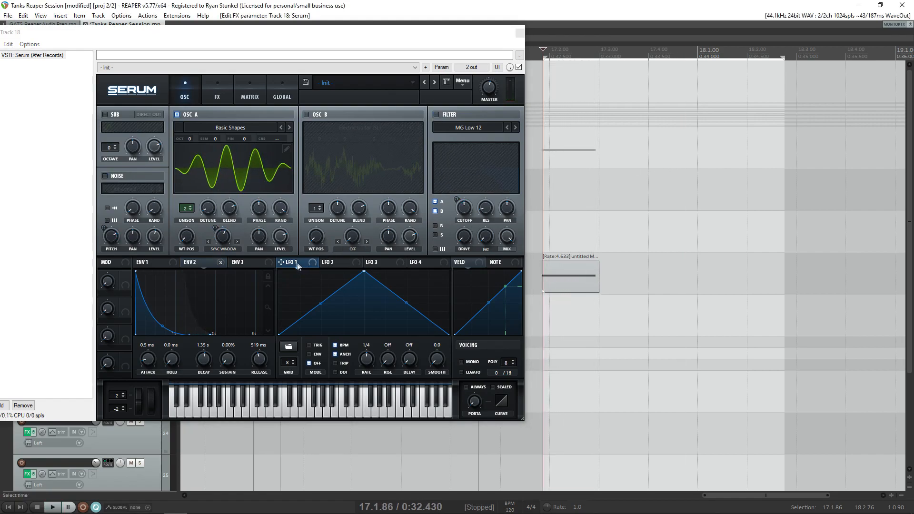
- Assign LFO 1 to oscillator A's level and play the note from the start
{"action": "left_click_drag", "start_coordinate": [280, 262], "coordinate": [283, 238]}
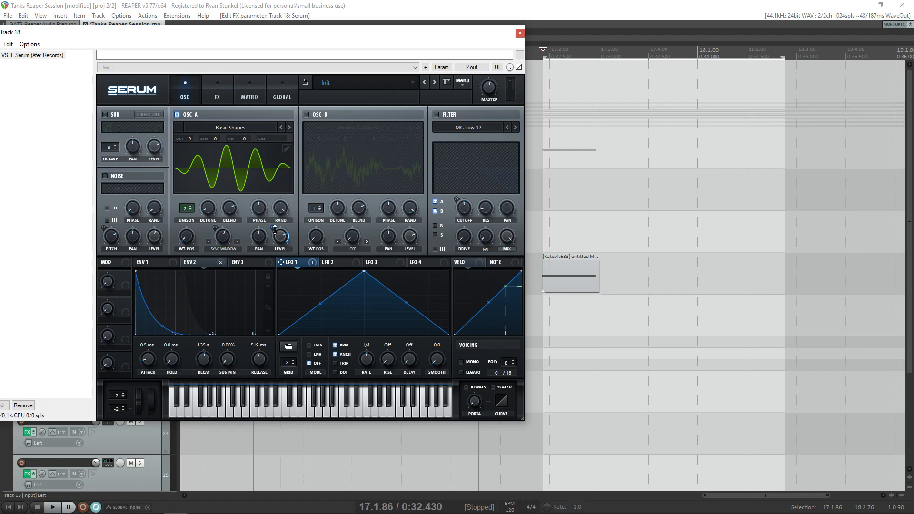
{"action": "left_click", "coordinate": [683, 185]}
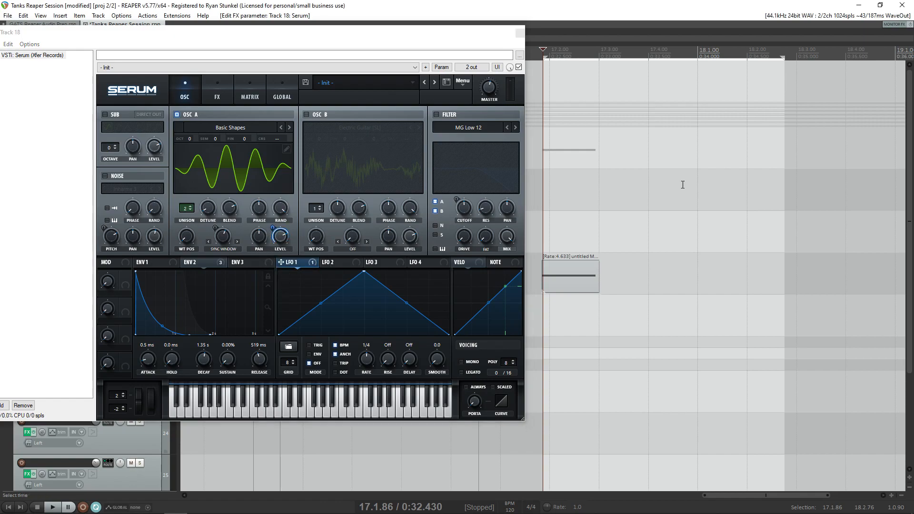
{"action": "key", "text": "w"}
{"action": "key", "text": "space"}
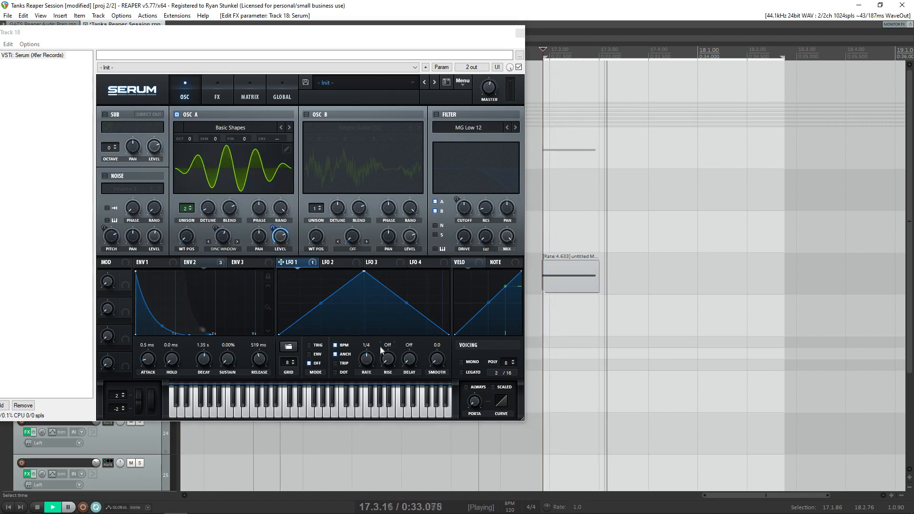
{"action": "key", "text": "space"}
- Stretch the MIDI item to a longer duration at rate 1.857 and play it
{"action": "left_click_drag", "start_coordinate": [594, 291], "coordinate": [685, 292]}
{"action": "key", "text": "space"}
{"action": "key", "text": "space"}
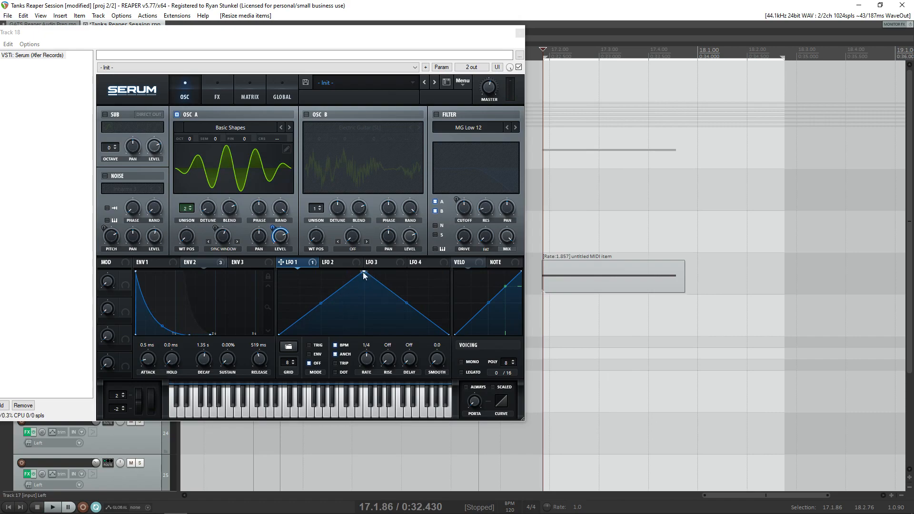
- Audition the note with LFO 1's rate at 1/128 and at 1/8
{"action": "left_click", "coordinate": [364, 363]}
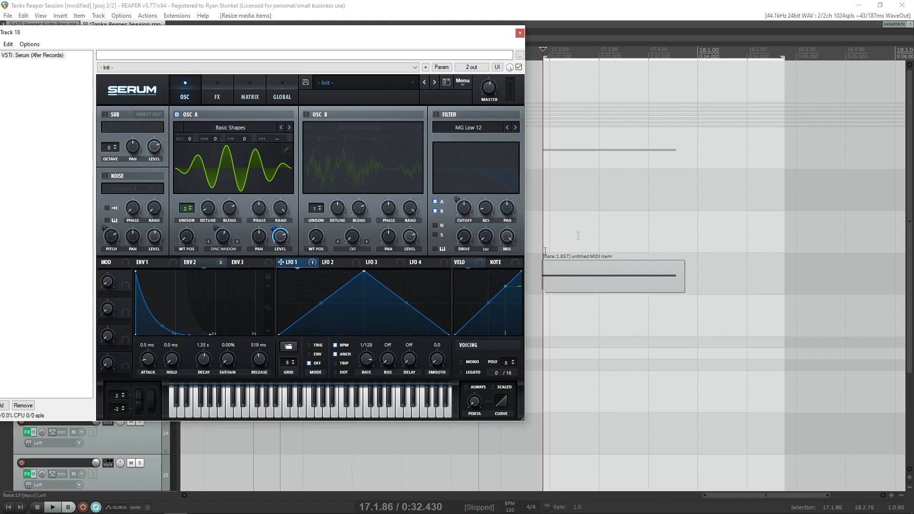
{"action": "key", "text": "space"}
{"action": "key", "text": "space"}
{"action": "left_click_drag", "start_coordinate": [363, 365], "coordinate": [360, 386]}
{"action": "key", "text": "space"}
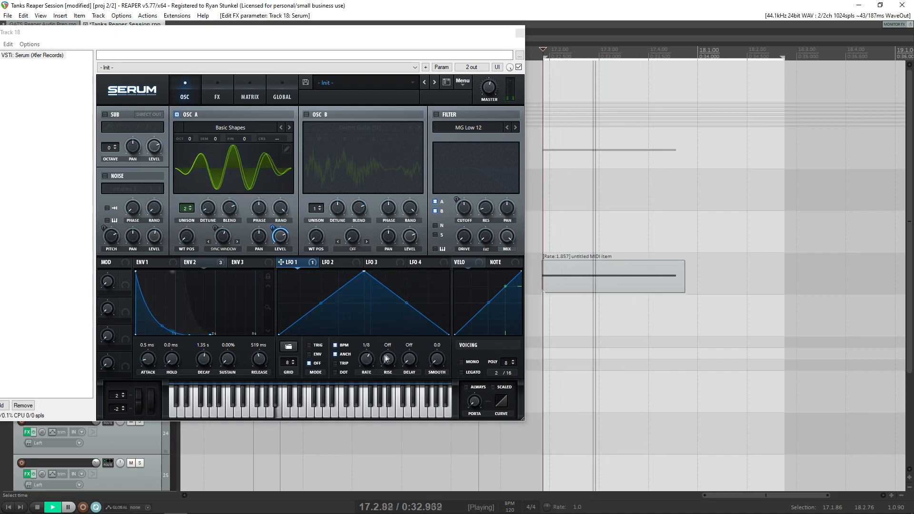
- Set LFO 1's rate to 1/32 and play the note
{"action": "key", "text": "space"}
{"action": "left_click_drag", "start_coordinate": [370, 358], "coordinate": [375, 350]}
{"action": "left_click", "coordinate": [632, 229]}
{"action": "key", "text": "space"}
{"action": "key", "text": "space"}
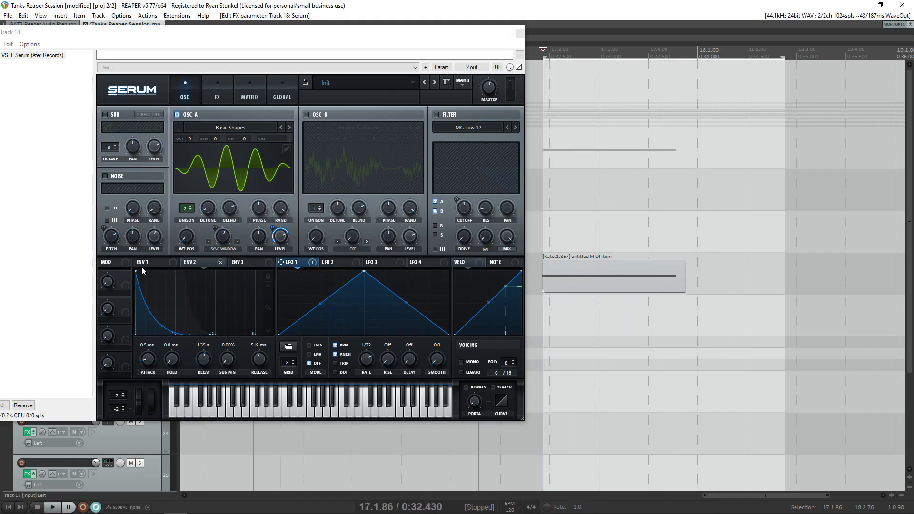
- Modulate LFO 1's rate with envelope 2, adjust the amount and play the note
{"action": "left_click", "coordinate": [192, 264]}
{"action": "left_click_drag", "start_coordinate": [358, 350], "coordinate": [359, 376]}
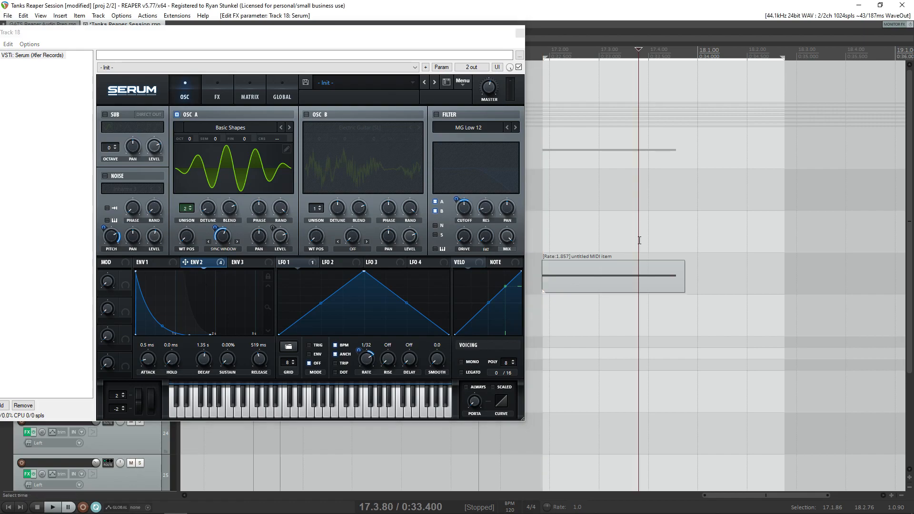
{"action": "key", "text": "space"}
{"action": "key", "text": "space"}
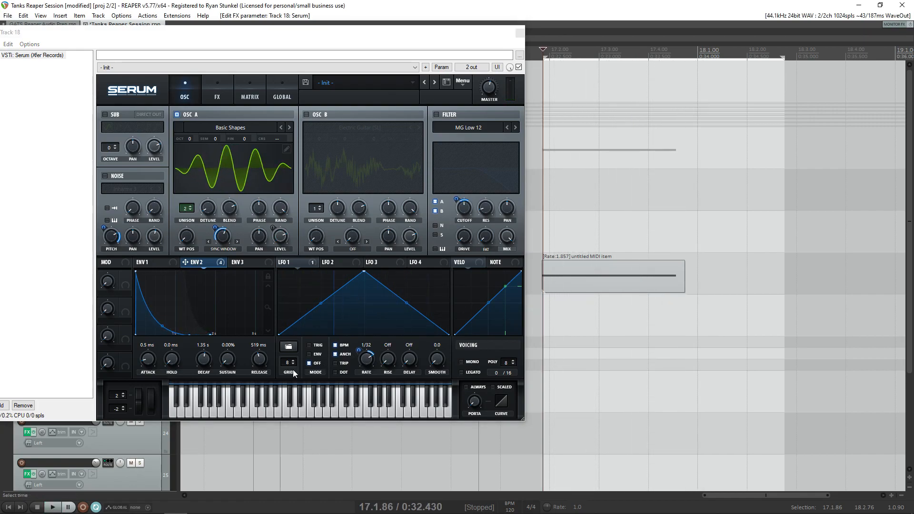
- Turn off tempo sync for LFO 1, set its rate to 18.7 Hz and play the note
{"action": "left_click", "coordinate": [366, 358]}
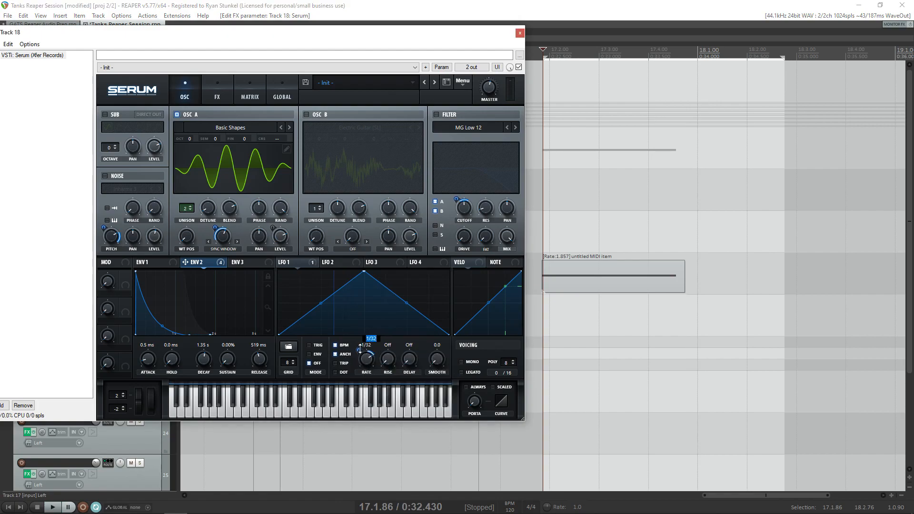
{"action": "left_click", "coordinate": [335, 345]}
{"action": "left_click_drag", "start_coordinate": [364, 366], "coordinate": [364, 372]}
{"action": "left_click", "coordinate": [598, 231]}
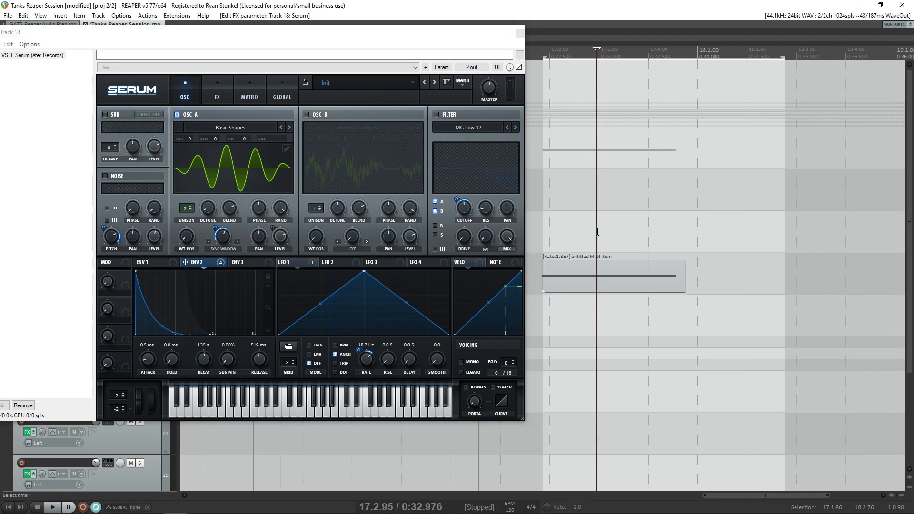
{"action": "key", "text": "space"}
{"action": "key", "text": "space"}
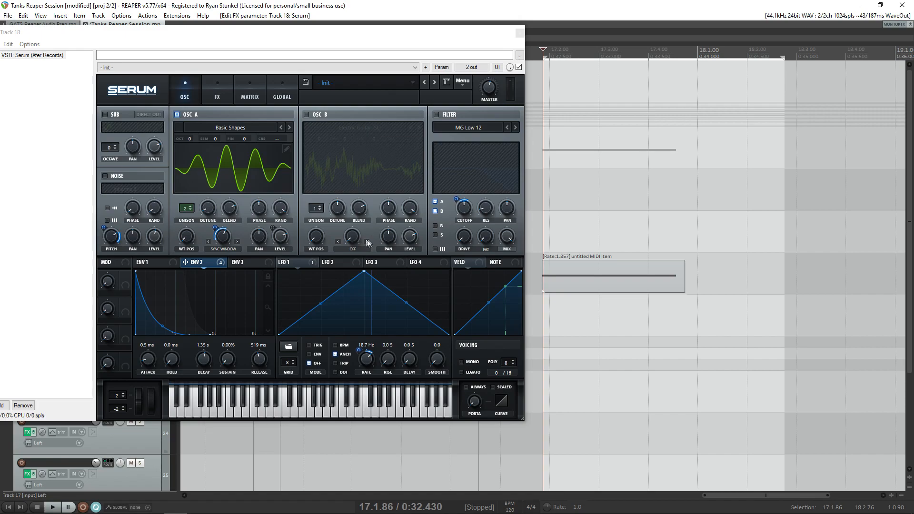
- Add a distortion effect in the effects rack and set its type to HardClip
{"action": "left_click", "coordinate": [208, 91]}
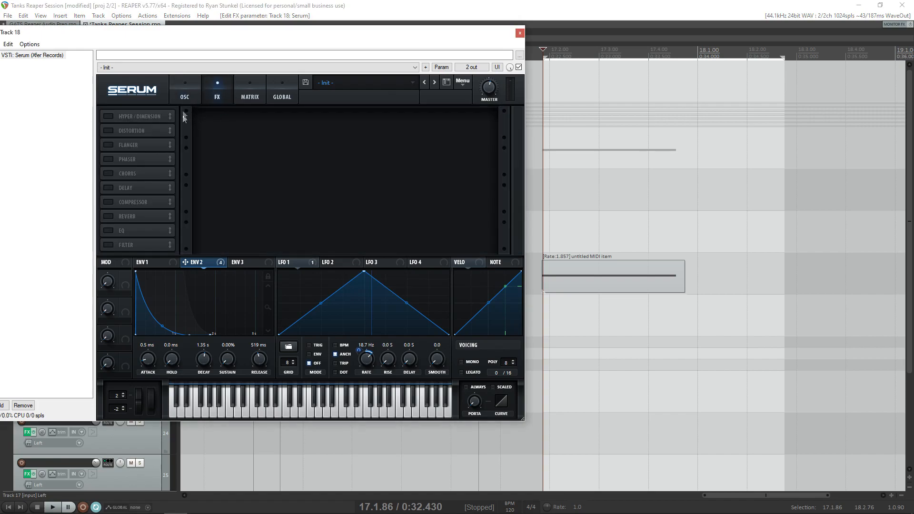
{"action": "left_click", "coordinate": [143, 262]}
{"action": "left_click", "coordinate": [378, 262]}
{"action": "left_click", "coordinate": [286, 263]}
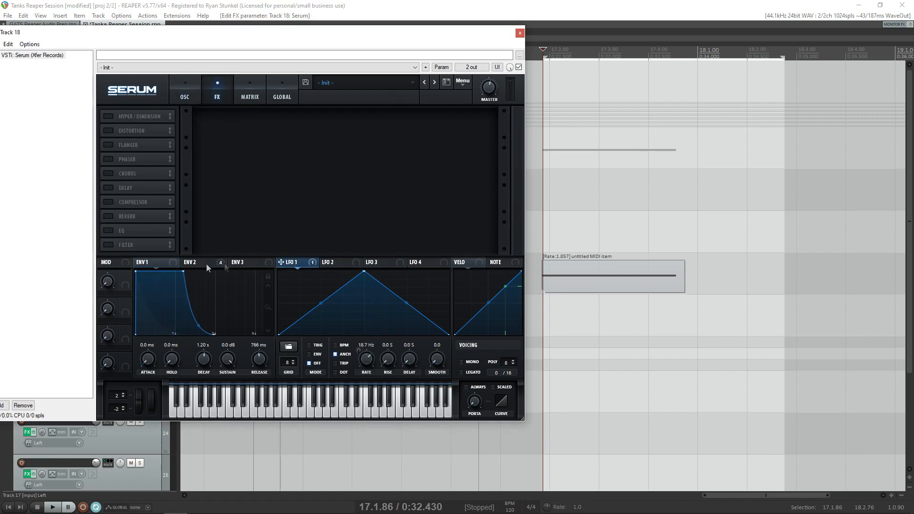
{"action": "left_click", "coordinate": [109, 160]}
{"action": "left_click", "coordinate": [109, 159]}
{"action": "left_click", "coordinate": [109, 131]}
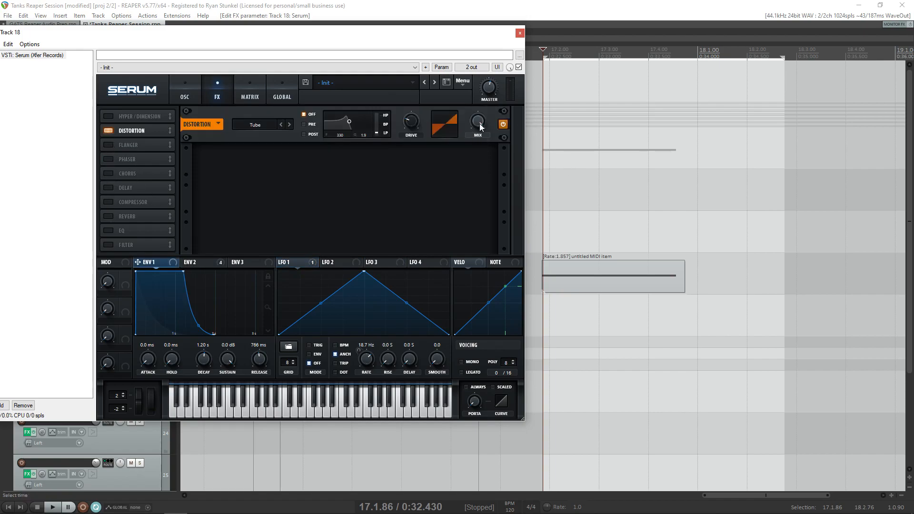
{"action": "left_click", "coordinate": [288, 124]}
{"action": "left_click", "coordinate": [289, 125]}
- Play the note through the distortion and adjust its drive
{"action": "key", "text": "space"}
{"action": "key", "text": "space"}
{"action": "left_click_drag", "start_coordinate": [413, 124], "coordinate": [395, 137]}
{"action": "key", "text": "space"}
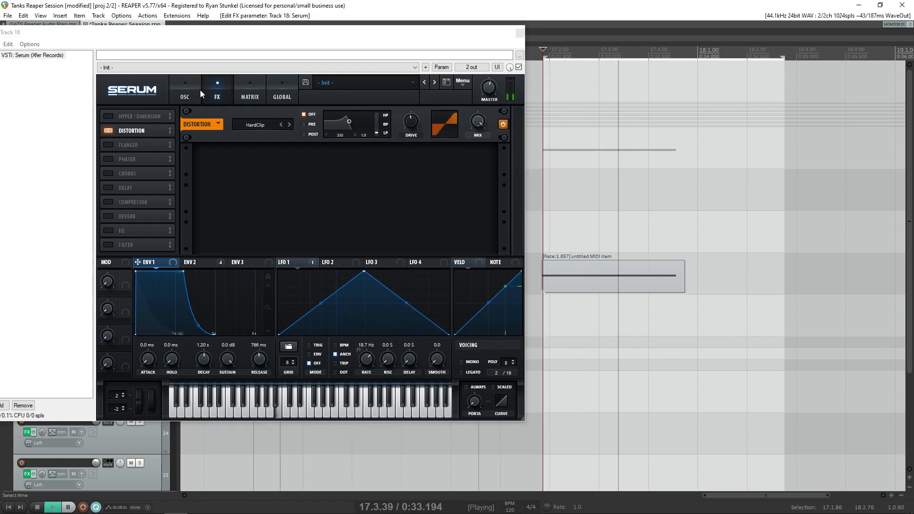
{"action": "key", "text": "space"}
- Remove all of LFO 1's modulation destinations and play the note
{"action": "left_click", "coordinate": [186, 93]}
{"action": "right_click", "coordinate": [305, 261]}
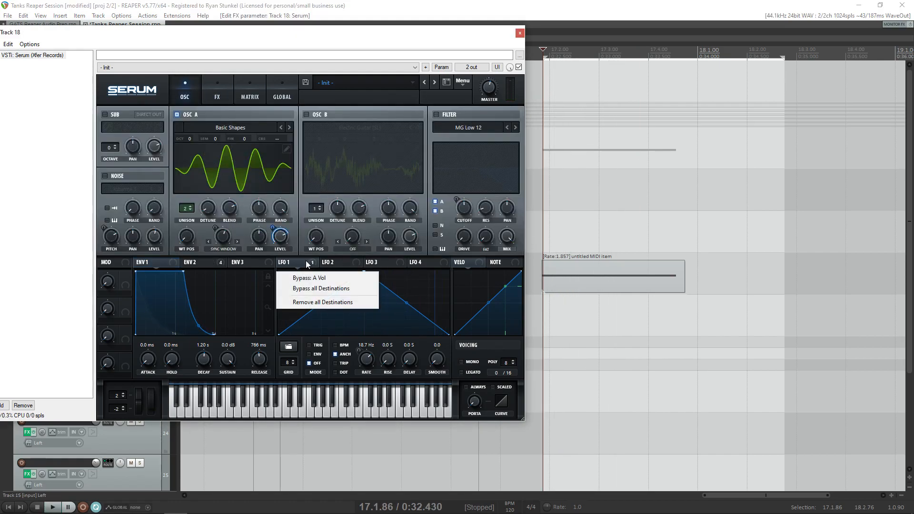
{"action": "left_click", "coordinate": [323, 301]}
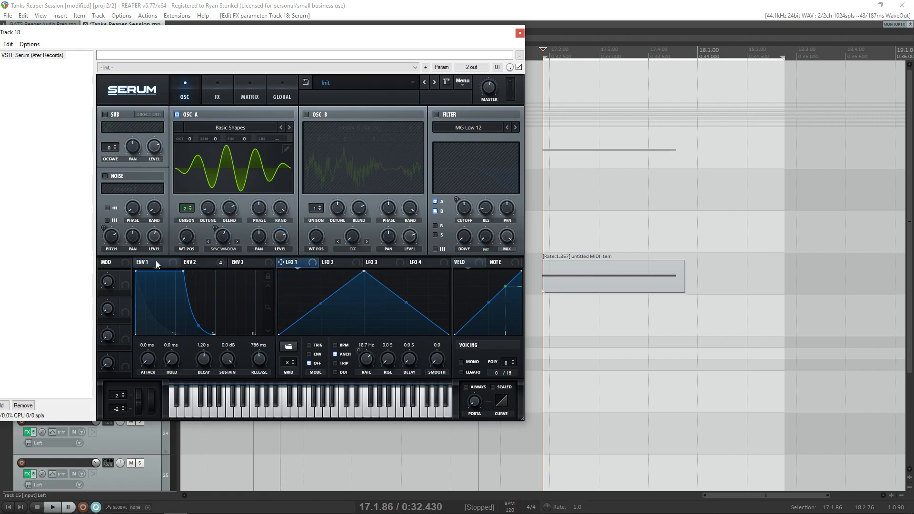
{"action": "key", "text": "space"}
- Set the distortion's filter to Pre with its frequency at 8372 and Q at 2.3, and play the note
{"action": "key", "text": "space"}
{"action": "left_click", "coordinate": [222, 92]}
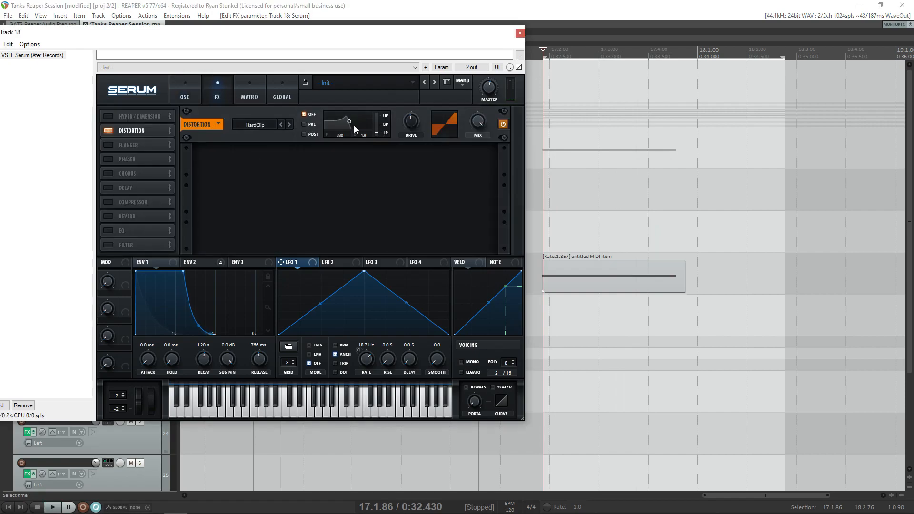
{"action": "key", "text": "space"}
{"action": "left_click_drag", "start_coordinate": [364, 123], "coordinate": [369, 122]}
{"action": "key", "text": "space"}
{"action": "key", "text": "space"}
{"action": "key", "text": "space"}
{"action": "left_click", "coordinate": [311, 124]}
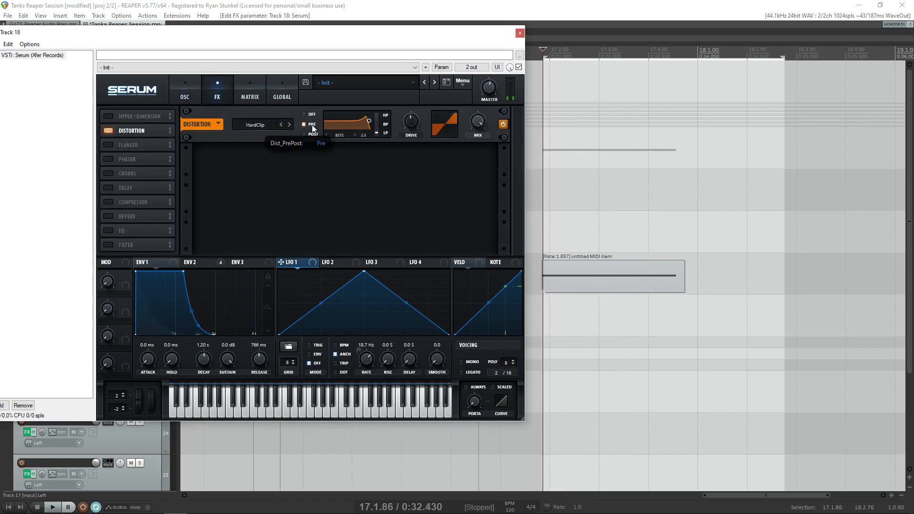
{"action": "left_click", "coordinate": [747, 149]}
{"action": "key", "text": "space"}
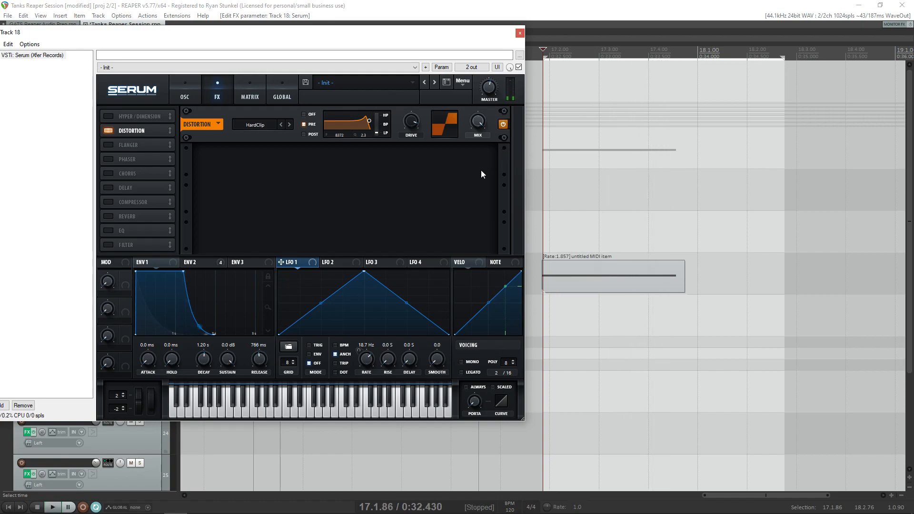
- Shorten envelope 1's decay to 865 ms while playing the note
{"action": "right_click", "coordinate": [195, 264]}
{"action": "left_click_drag", "start_coordinate": [183, 271], "coordinate": [170, 270]}
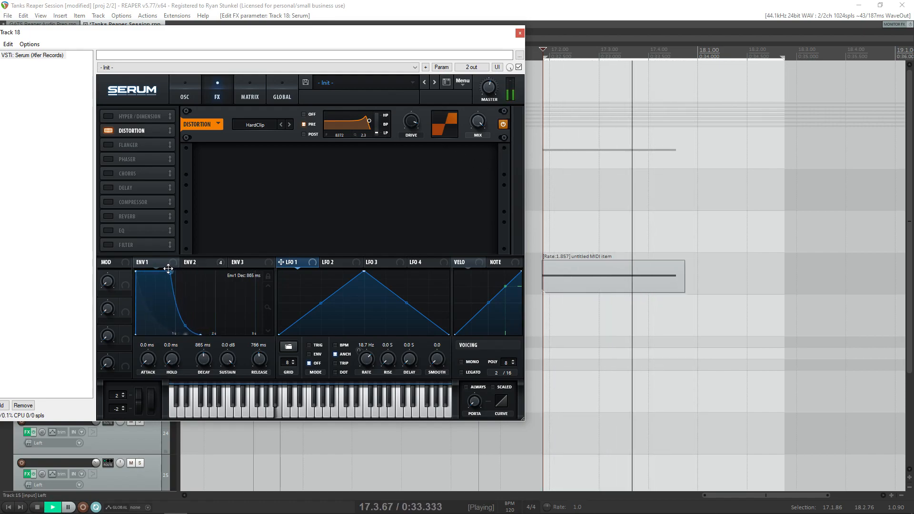
{"action": "key", "text": "space"}
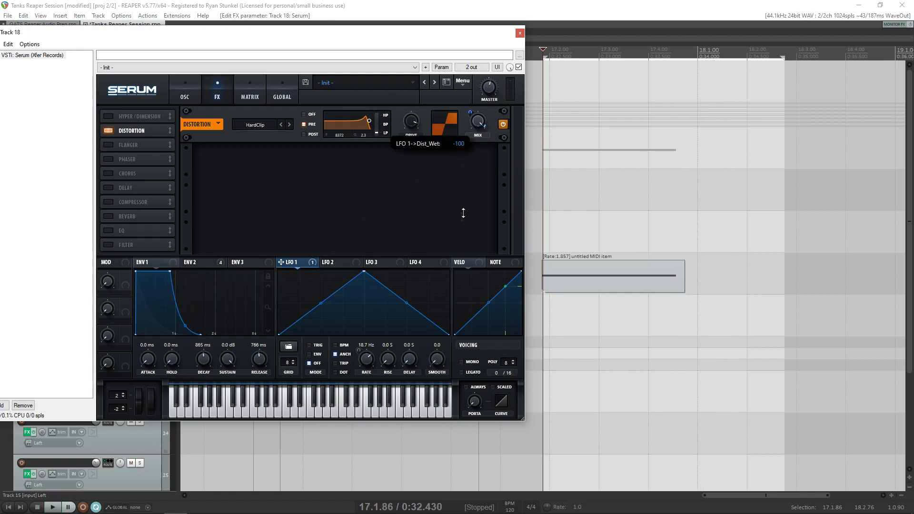
- Try modulating the distortion's mix with LFO 1 and play the note
{"action": "left_click_drag", "start_coordinate": [471, 111], "coordinate": [471, 97]}
{"action": "key", "text": "space"}
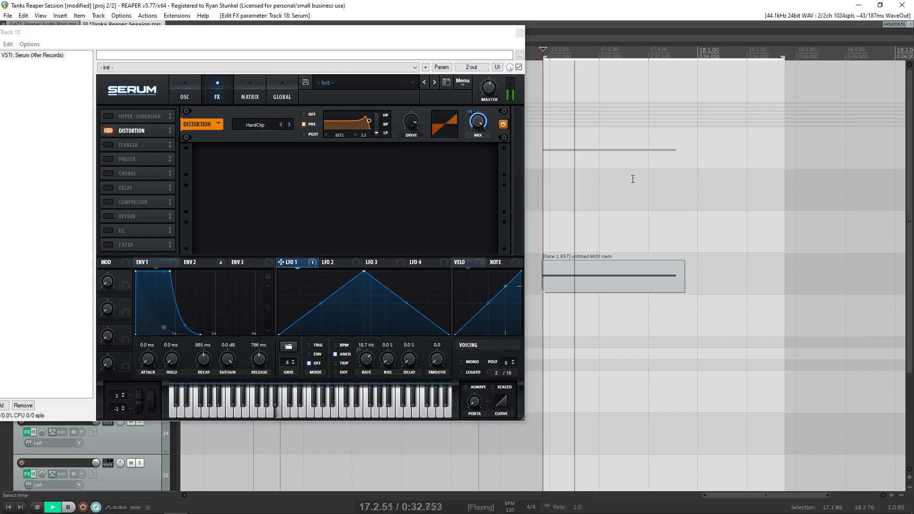
{"action": "key", "text": "space"}
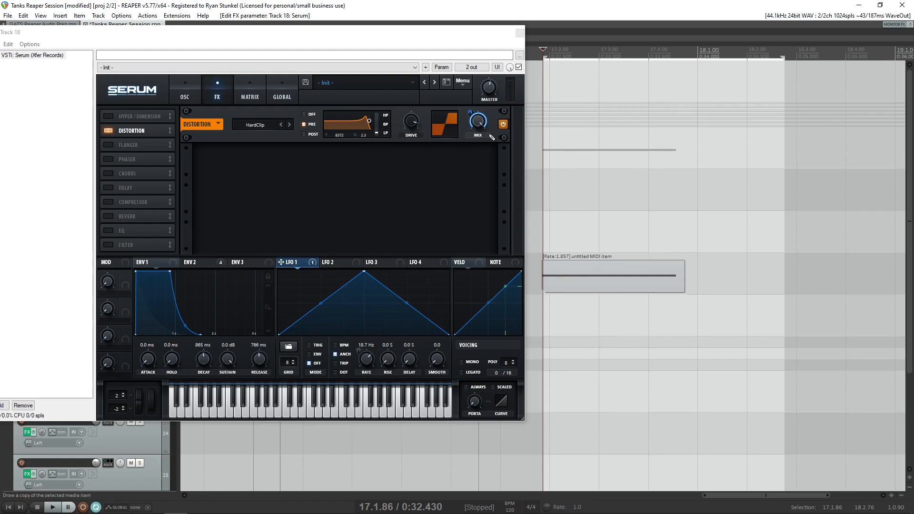
{"action": "left_click", "coordinate": [635, 229]}
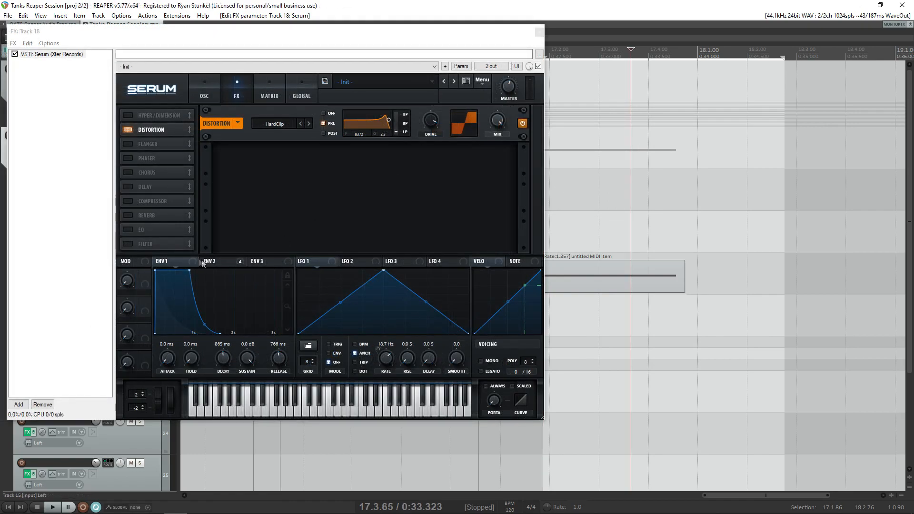
- Modulate the distortion's mix with envelope 2 at an amount of -100 and play the note
{"action": "left_click_drag", "start_coordinate": [211, 266], "coordinate": [278, 244]}
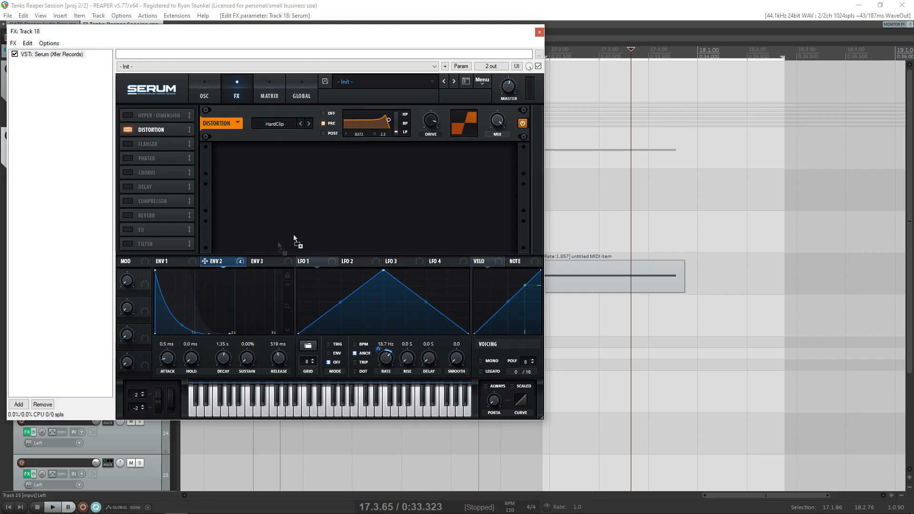
{"action": "left_click_drag", "start_coordinate": [500, 123], "coordinate": [498, 124]}
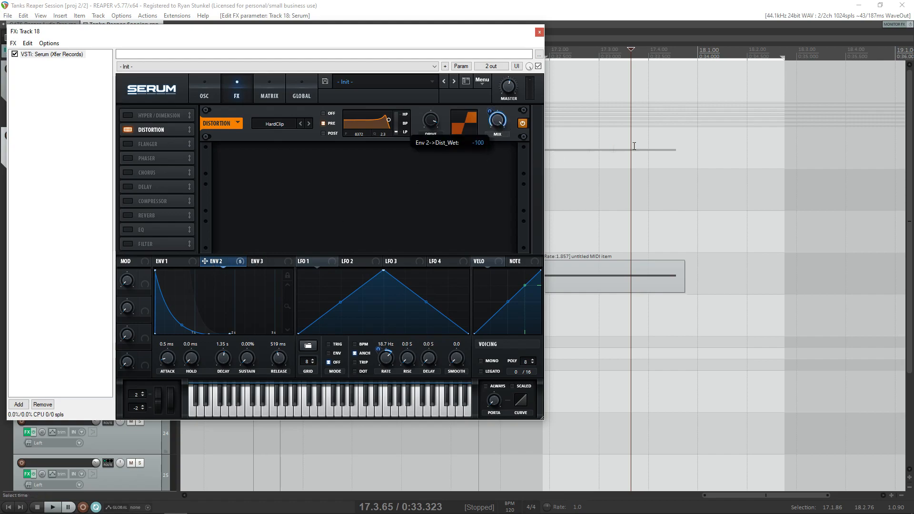
{"action": "key", "text": "space"}
{"action": "key", "text": "space"}
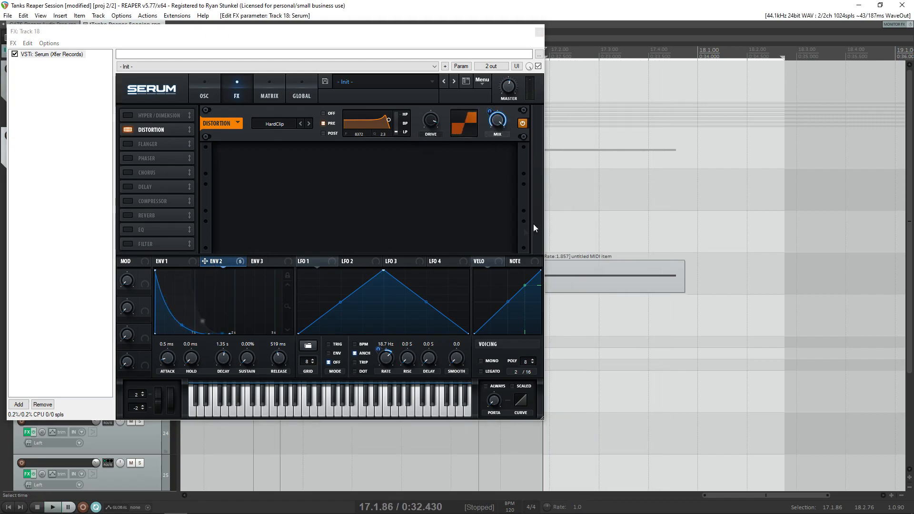
- Add chorus, delay, compressor and reverb to the effects rack
{"action": "left_click", "coordinate": [127, 172]}
{"action": "left_click", "coordinate": [127, 186]}
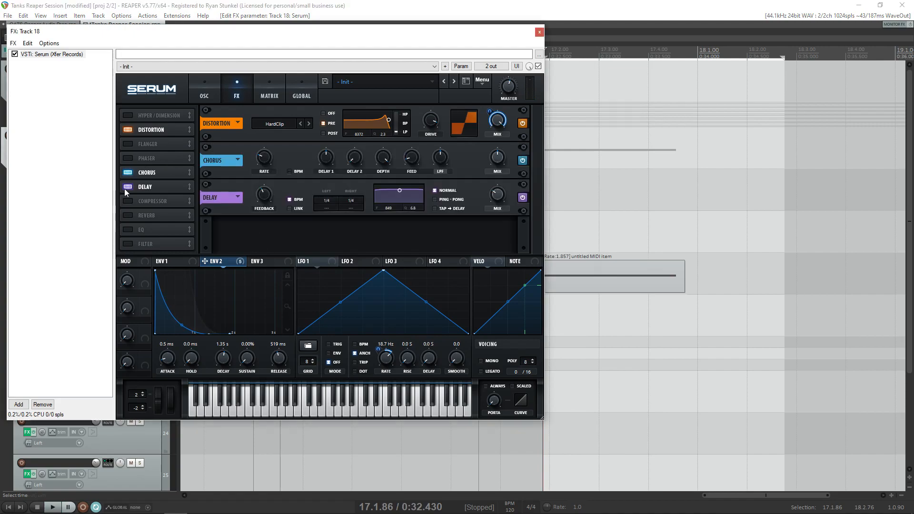
{"action": "left_click", "coordinate": [126, 201]}
{"action": "left_click", "coordinate": [126, 215]}
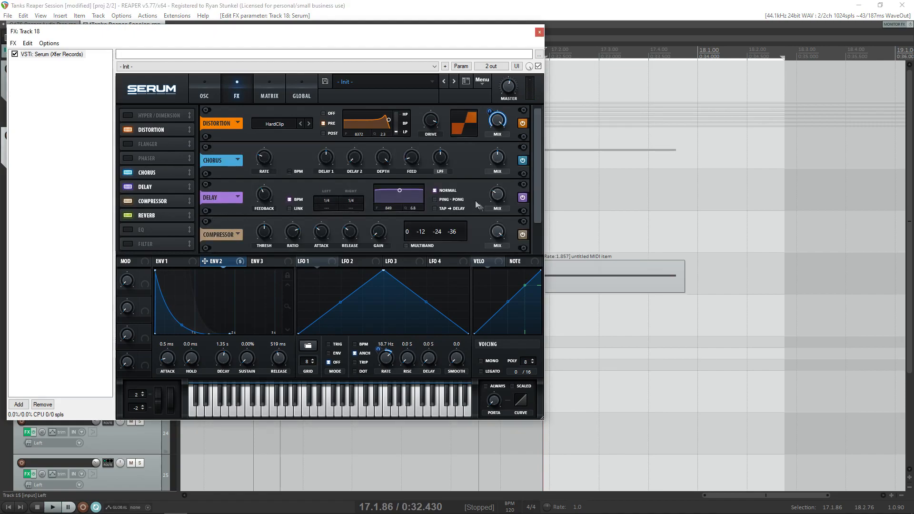
{"action": "scroll", "coordinate": [535, 205], "scroll_direction": "down", "scroll_amount": 3}
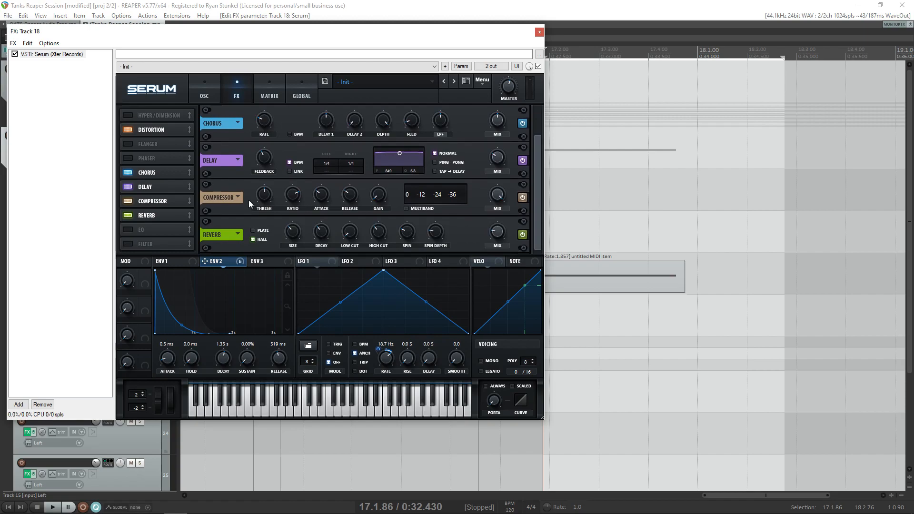
- Audition an audio clip placed on the timeline after the MIDI item and delete the clip
{"action": "left_click", "coordinate": [204, 91]}
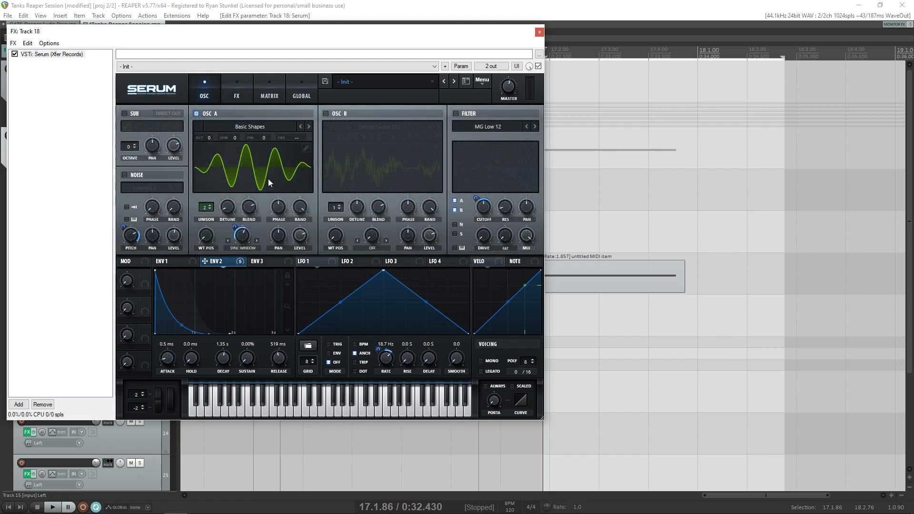
{"action": "key", "text": "alt+Tab"}
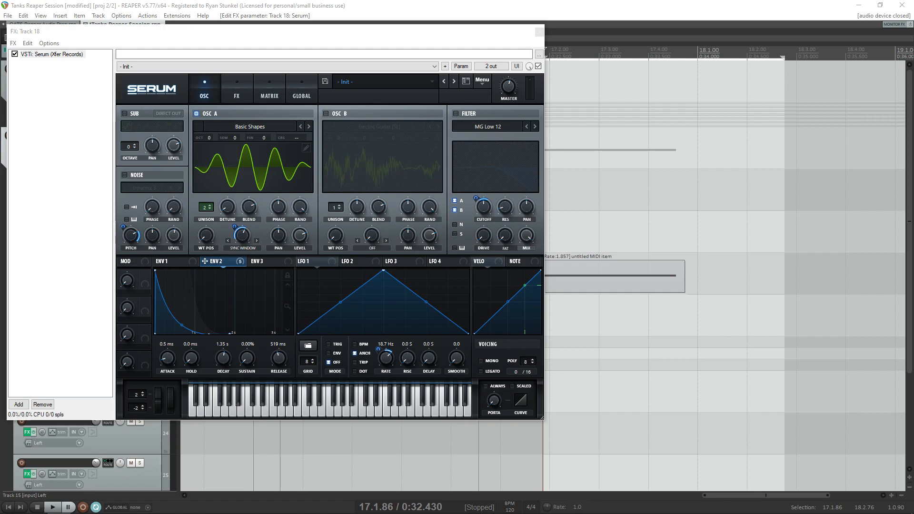
{"action": "left_click_drag", "start_coordinate": [490, 218], "coordinate": [841, 229]}
{"action": "left_click", "coordinate": [806, 223]}
{"action": "key", "text": "space"}
{"action": "key", "text": "space"}
{"action": "left_click", "coordinate": [837, 229]}
{"action": "key", "text": "Delete"}
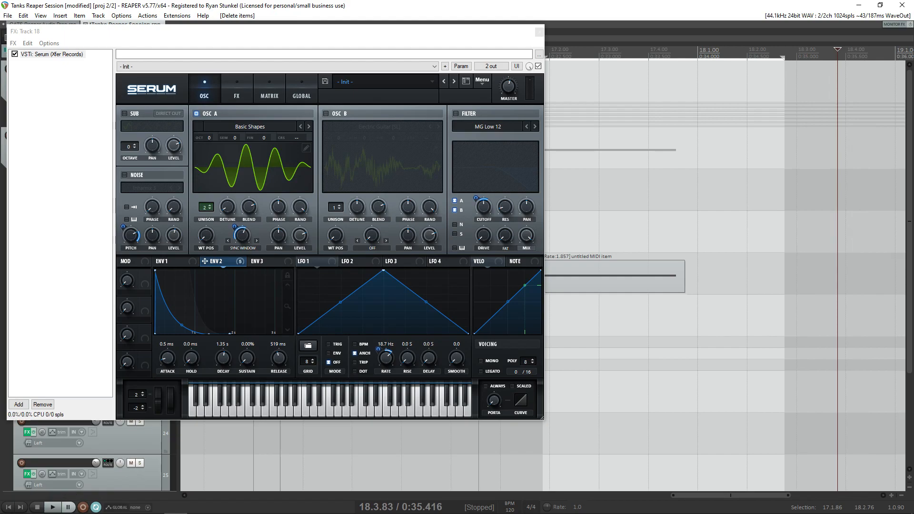
- Load T-Rex_Voice 2 as oscillator A's wavetable, raise its wavetable position and play the note
{"action": "left_click_drag", "start_coordinate": [251, 190], "coordinate": [253, 149]}
{"action": "left_click_drag", "start_coordinate": [321, 38], "coordinate": [379, 26]}
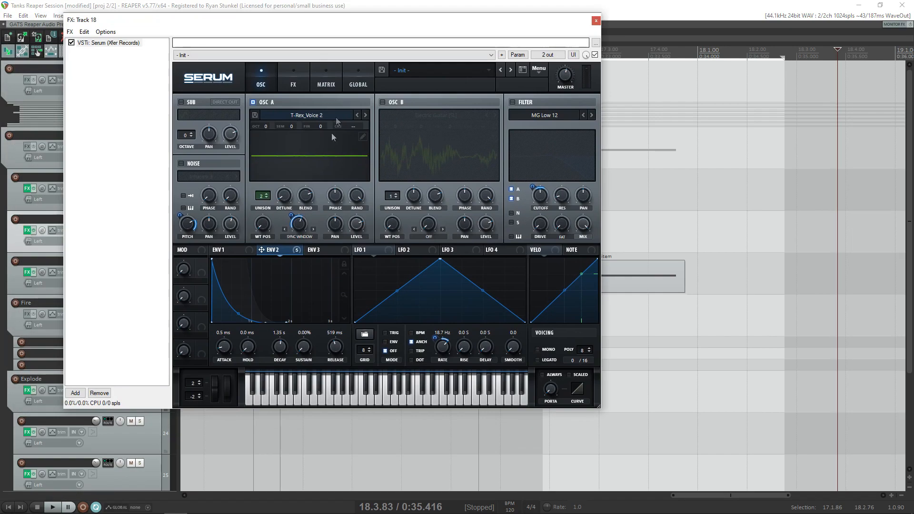
{"action": "left_click_drag", "start_coordinate": [263, 224], "coordinate": [279, 190]}
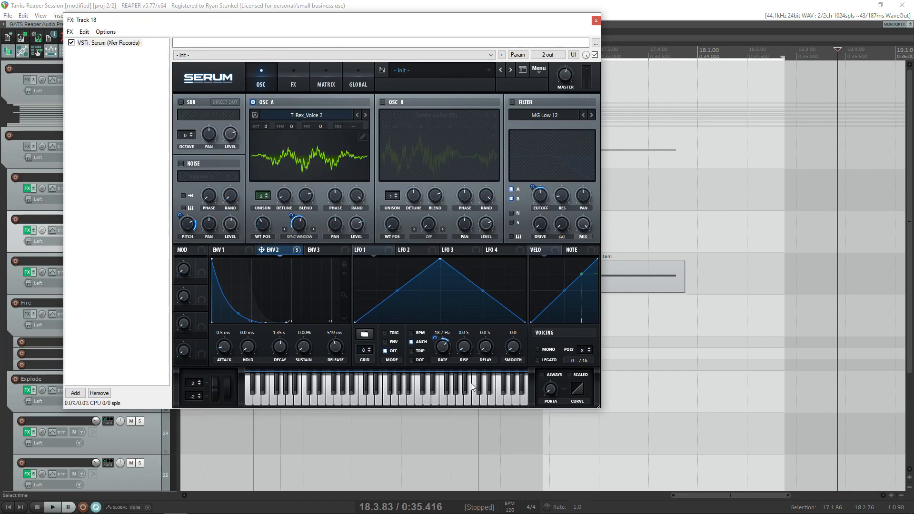
{"action": "left_click", "coordinate": [675, 167]}
{"action": "key", "text": "space"}
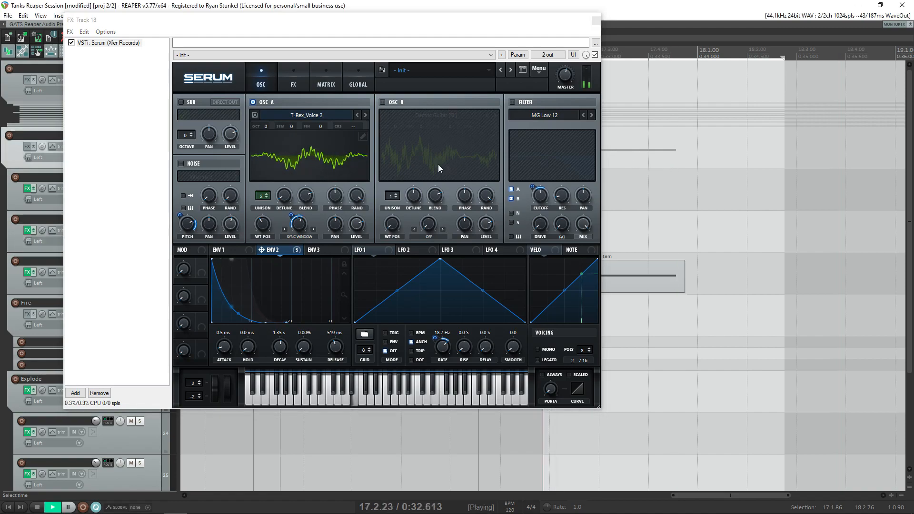
{"action": "key", "text": "space"}
- Modulate oscillator A's wavetable position with envelope 2, shorten that envelope's decay to 933 ms and play the note
{"action": "key", "text": "space"}
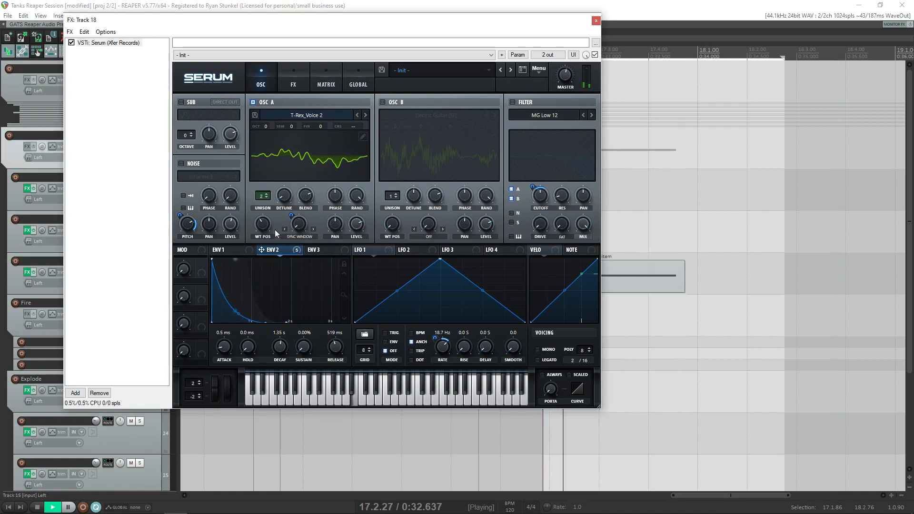
{"action": "key", "text": "space"}
{"action": "mouse_move", "coordinate": [271, 254]}
{"action": "left_mouse_down"}
{"action": "mouse_move", "coordinate": [256, 203]}
{"action": "mouse_move", "coordinate": [254, 253]}
{"action": "left_mouse_up"}
{"action": "left_click_drag", "start_coordinate": [266, 319], "coordinate": [249, 321]}
{"action": "key", "text": "space"}
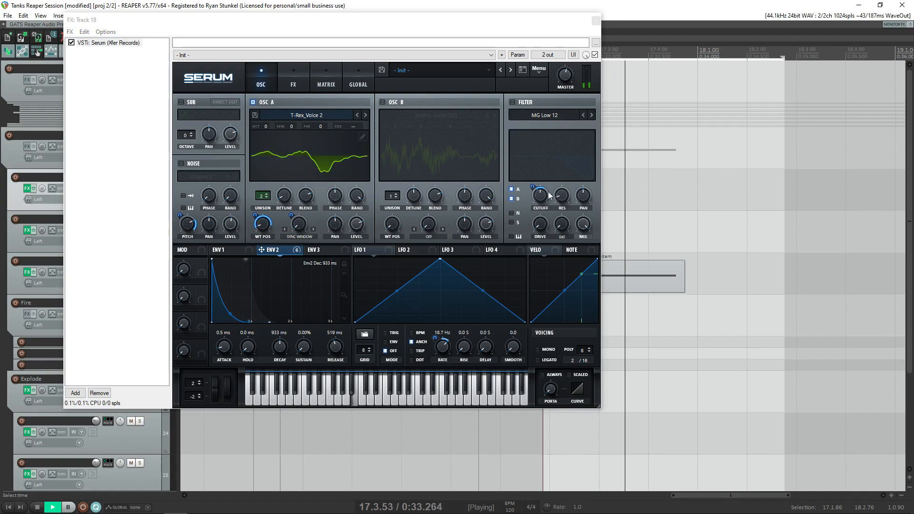
{"action": "key", "text": "space"}
- Lower oscillator A's wavetable position to 1 and play the note
{"action": "left_click_drag", "start_coordinate": [262, 235], "coordinate": [297, 278]}
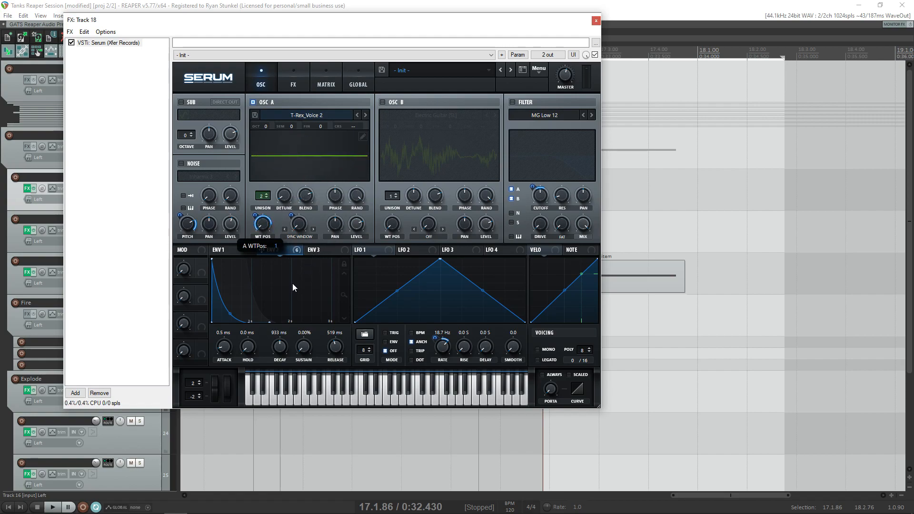
{"action": "left_click_drag", "start_coordinate": [299, 278], "coordinate": [321, 315]}
{"action": "left_click", "coordinate": [661, 215]}
{"action": "key", "text": "space"}
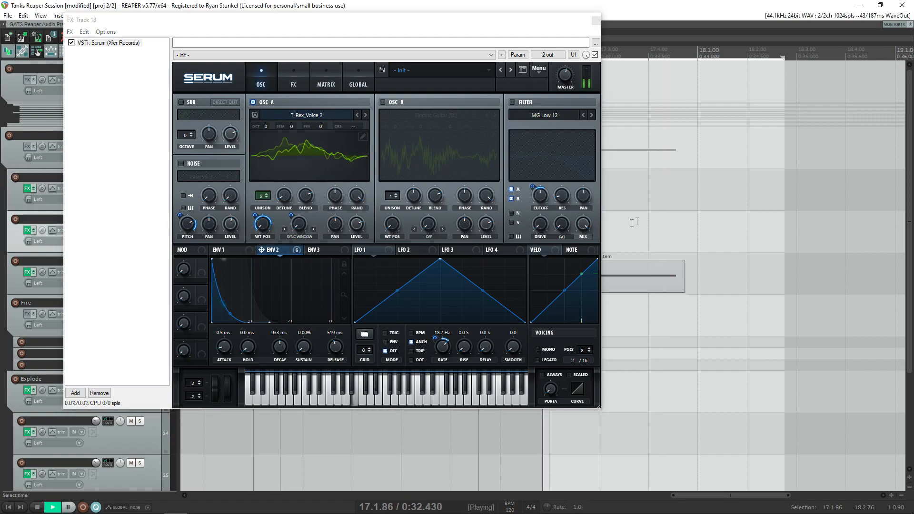
{"action": "key", "text": "space"}
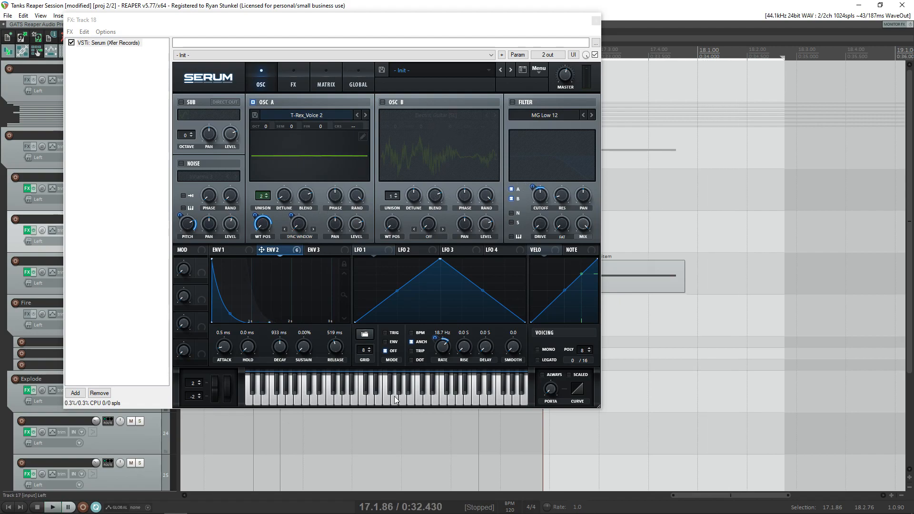
- Turn off the chorus, delay, compressor, reverb and distortion effects
{"action": "left_click", "coordinate": [388, 23]}
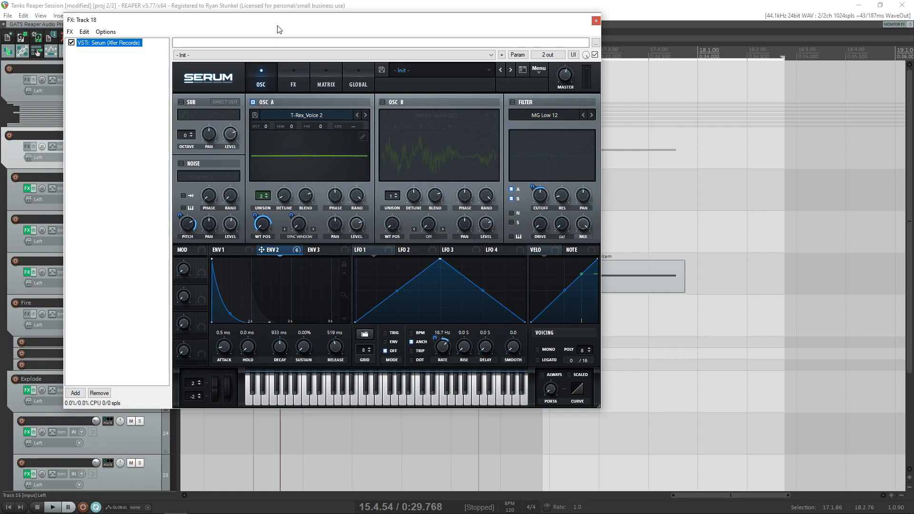
{"action": "left_click", "coordinate": [295, 77]}
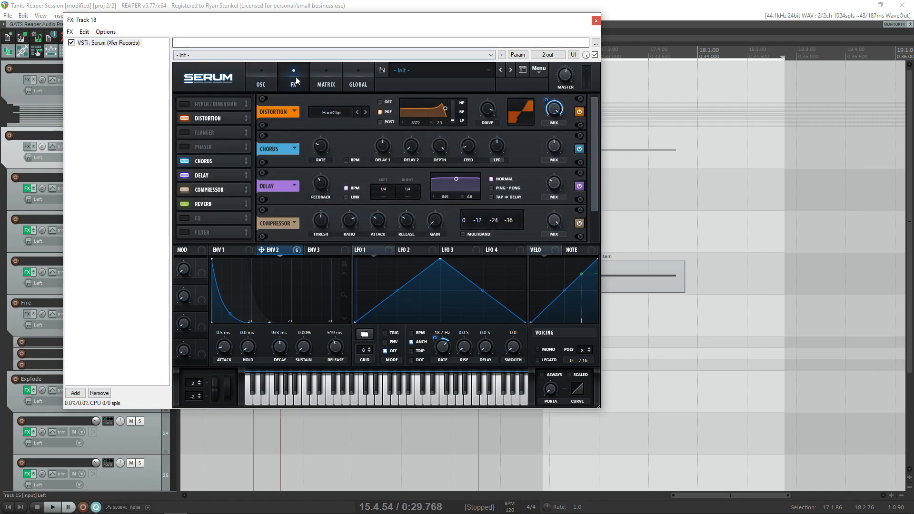
{"action": "left_click", "coordinate": [185, 161]}
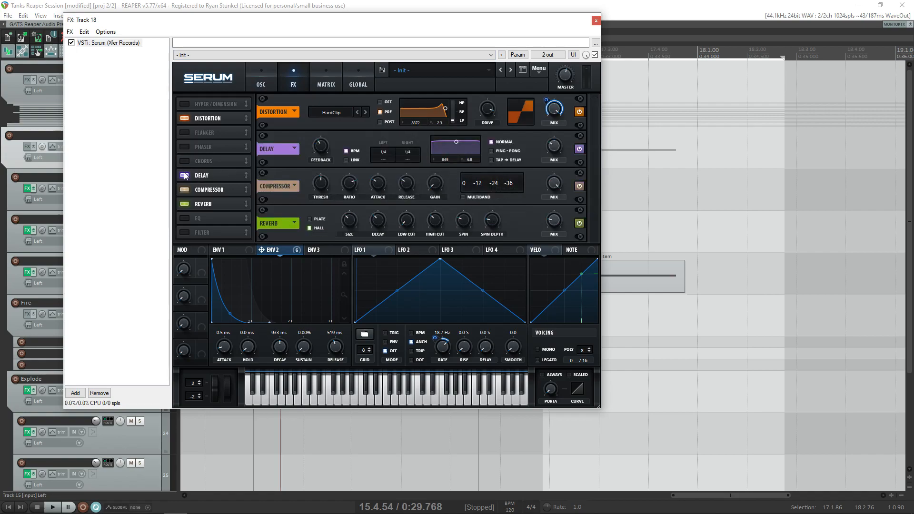
{"action": "left_click", "coordinate": [184, 175]}
{"action": "left_click", "coordinate": [185, 189]}
{"action": "left_click", "coordinate": [184, 204]}
{"action": "left_click", "coordinate": [186, 117]}
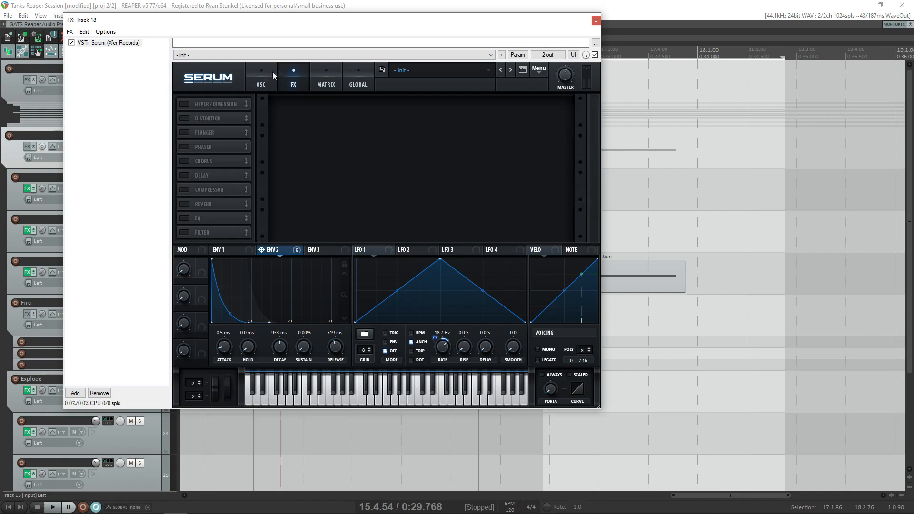